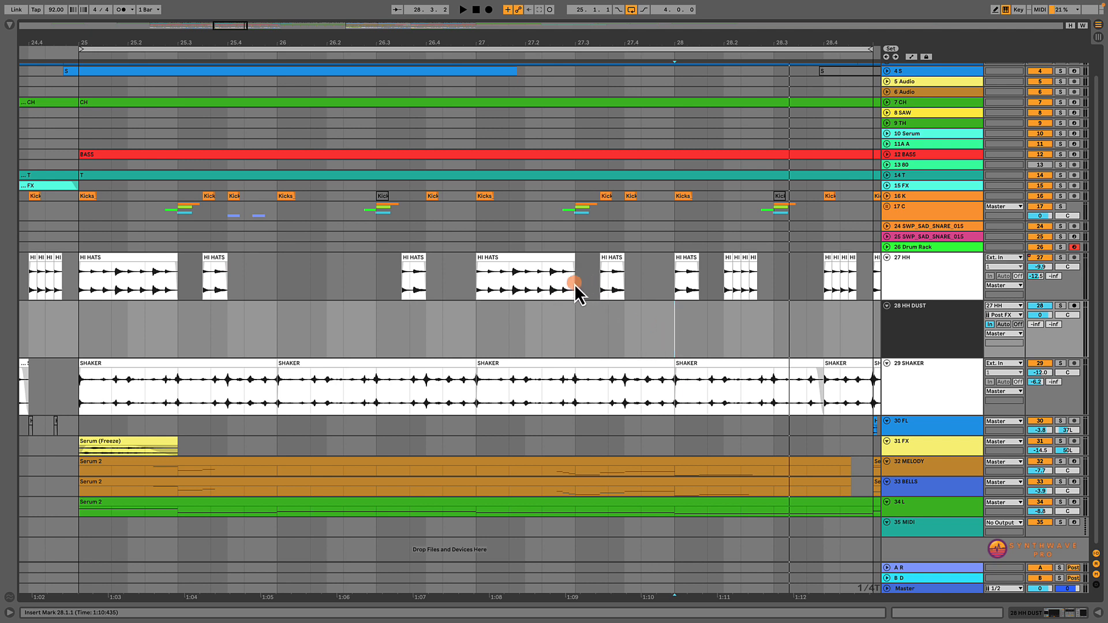
# Step: Play the full arrangement from the first HI HATS clip at bar 25
pyautogui.click(508, 264)
pyautogui.click(519, 370)
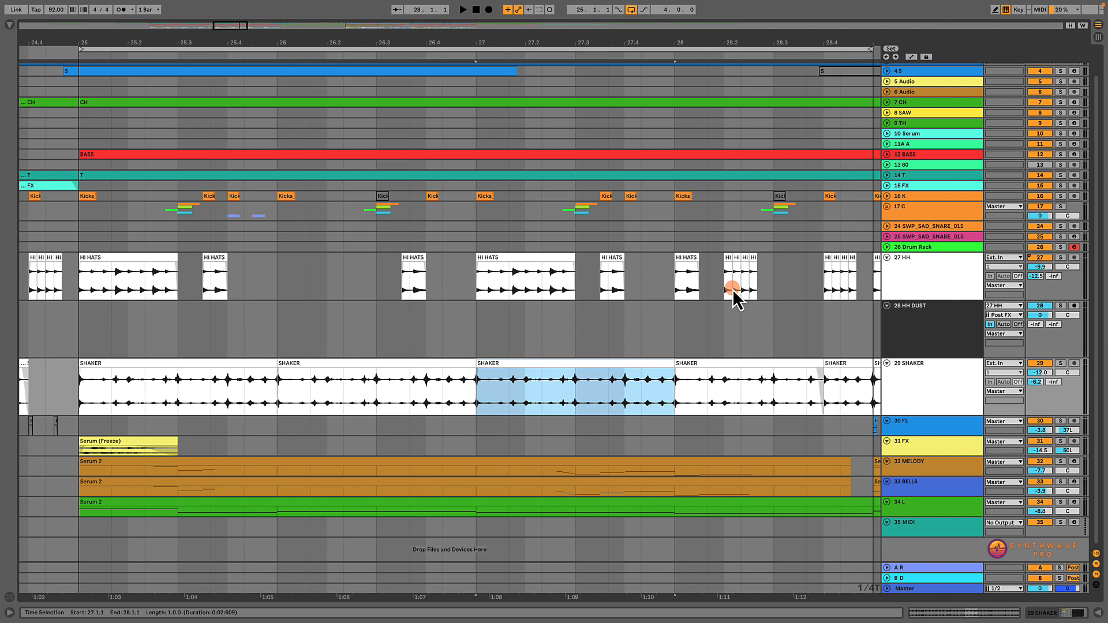
pyautogui.click(111, 258)
pyautogui.press('space')
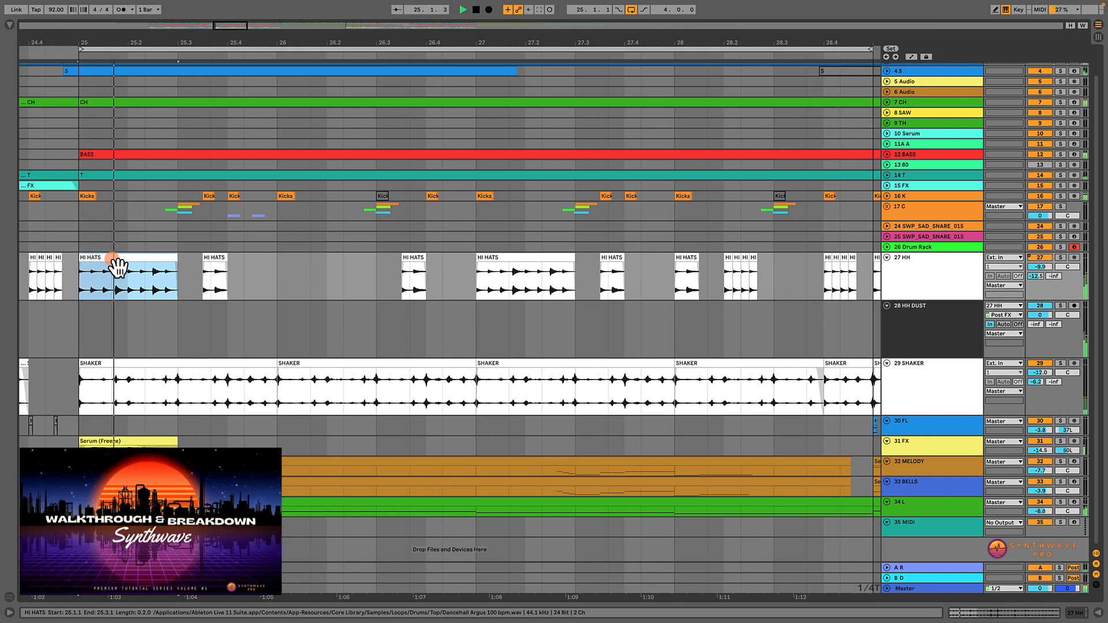
pyautogui.click(81, 324)
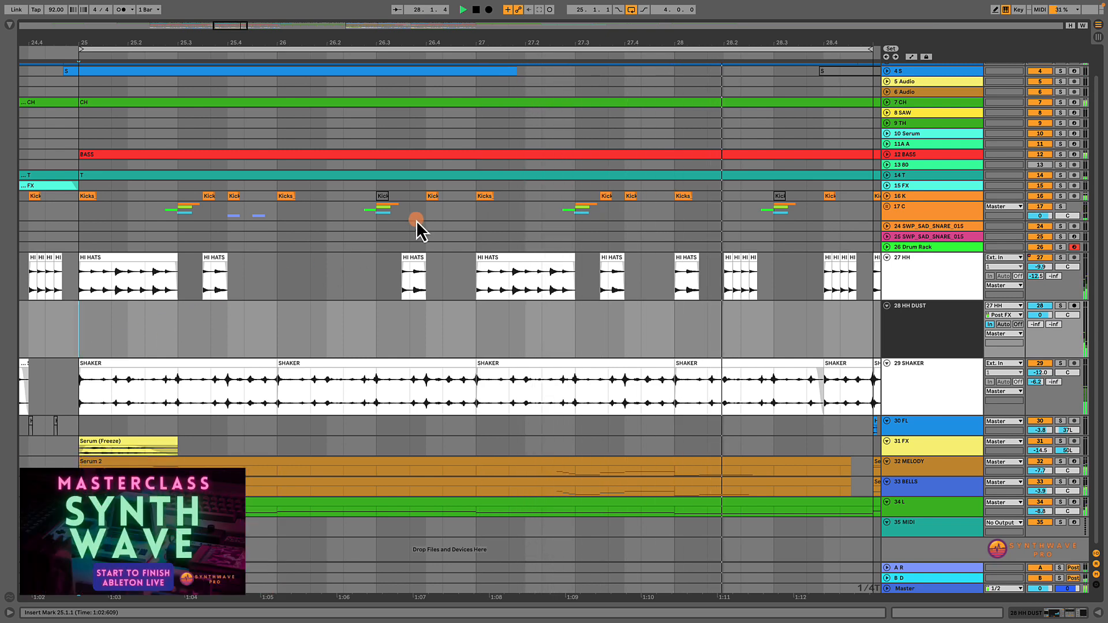
# Step: Switch off the arrangement loop during playback and stop the song
pyautogui.click(633, 11)
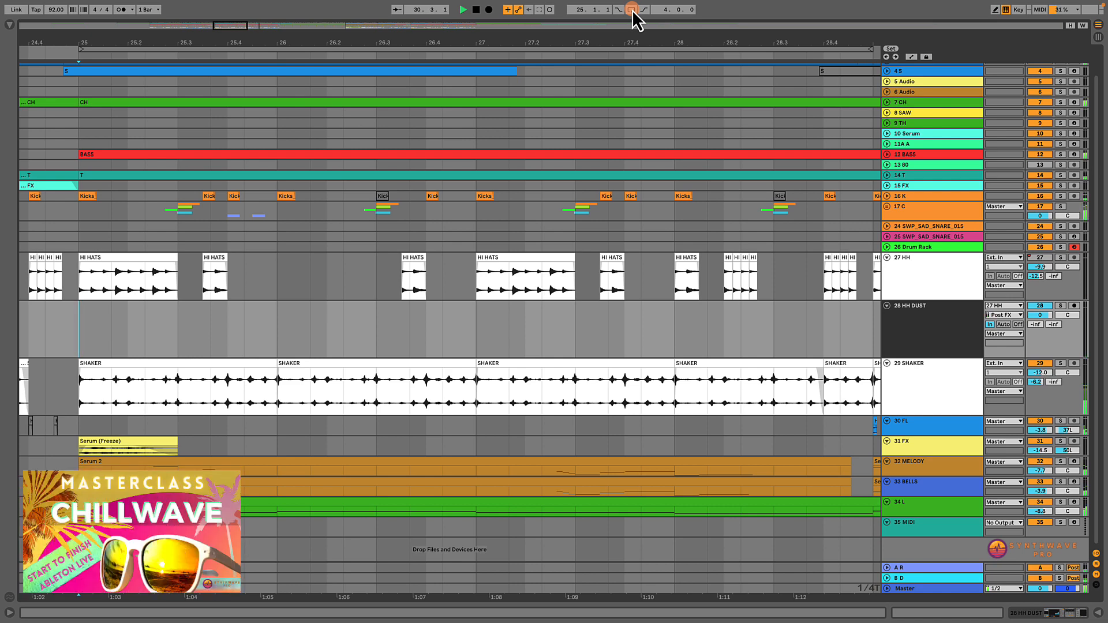
pyautogui.moveTo(625, 40); pyautogui.dragTo(626, 37)
pyautogui.press('space')
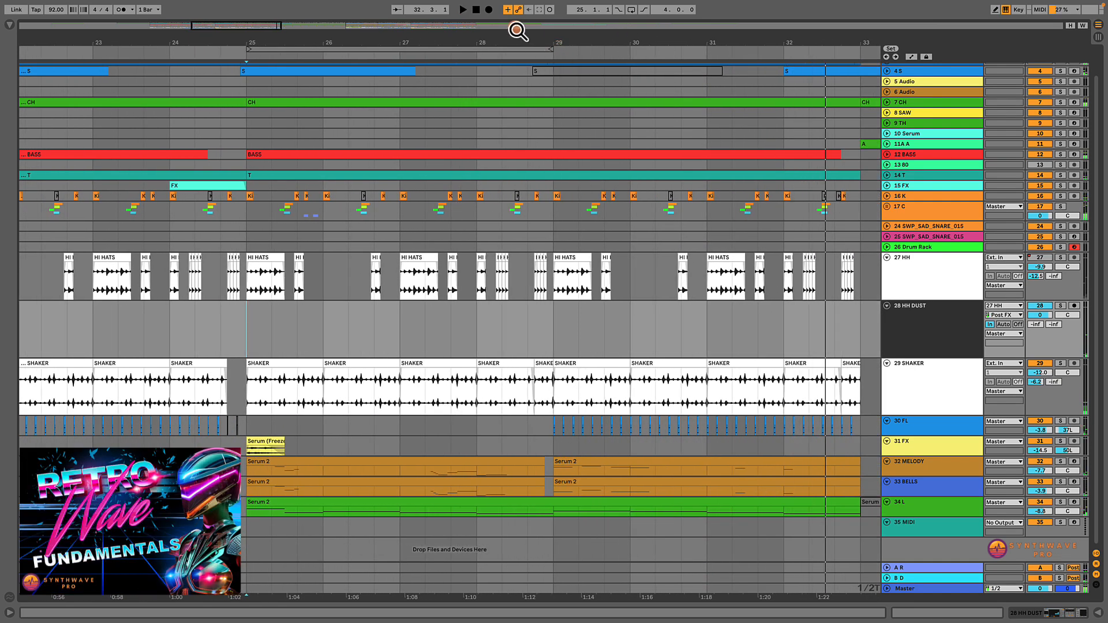
# Step: Re-enable looping over the section from bar 25 to bar 29 and set the playback start at 25.1.1
pyautogui.click(491, 49)
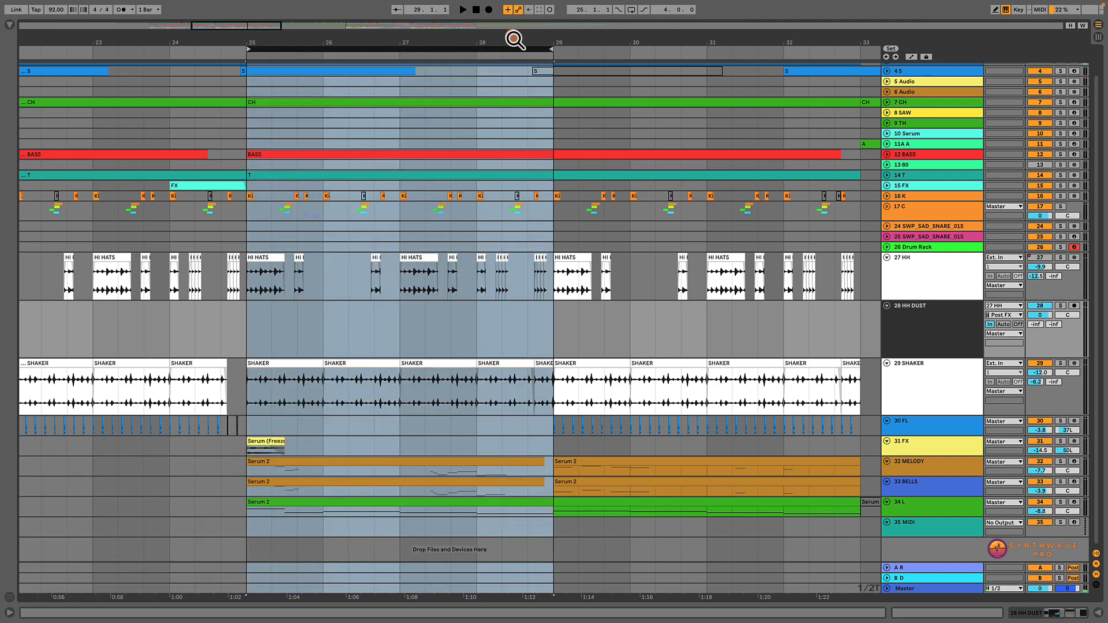
pyautogui.click(632, 10)
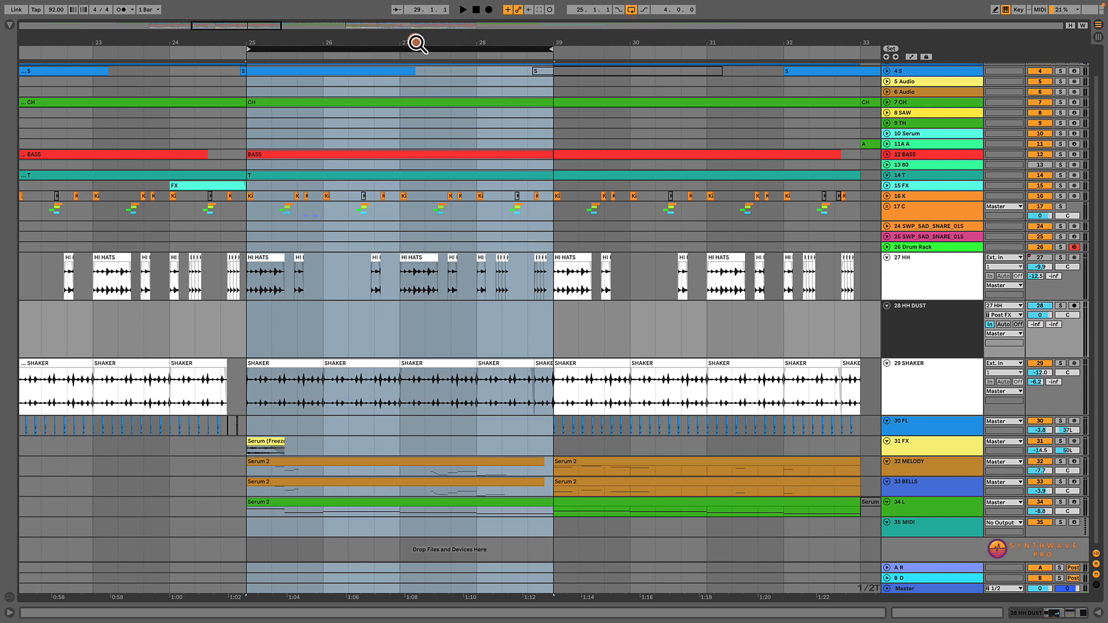
pyautogui.moveTo(417, 42); pyautogui.dragTo(418, 42)
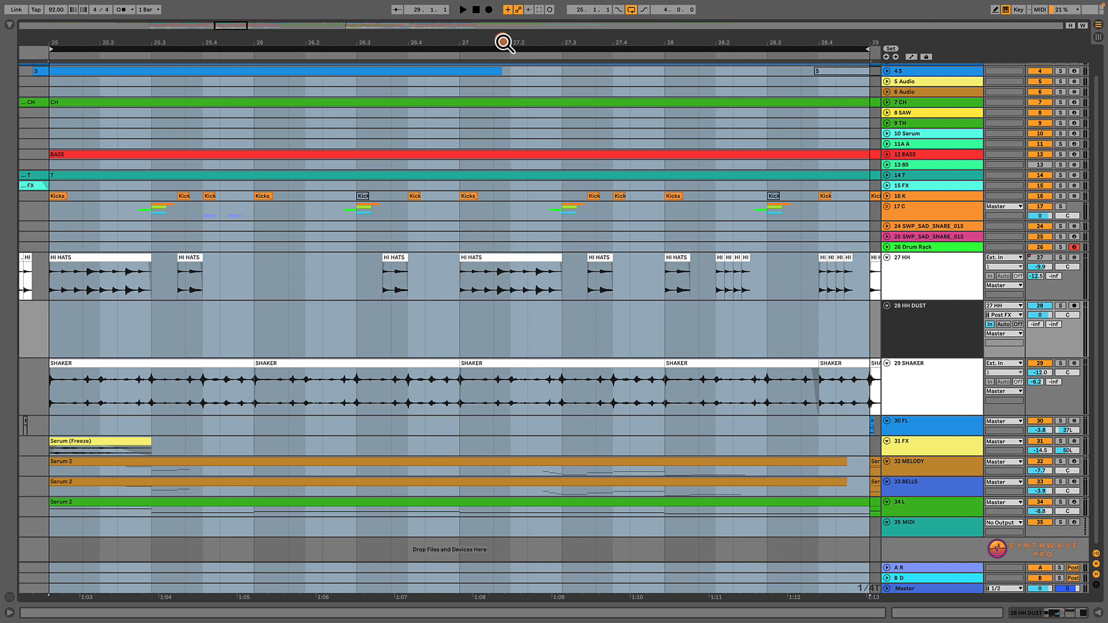
pyautogui.click(57, 340)
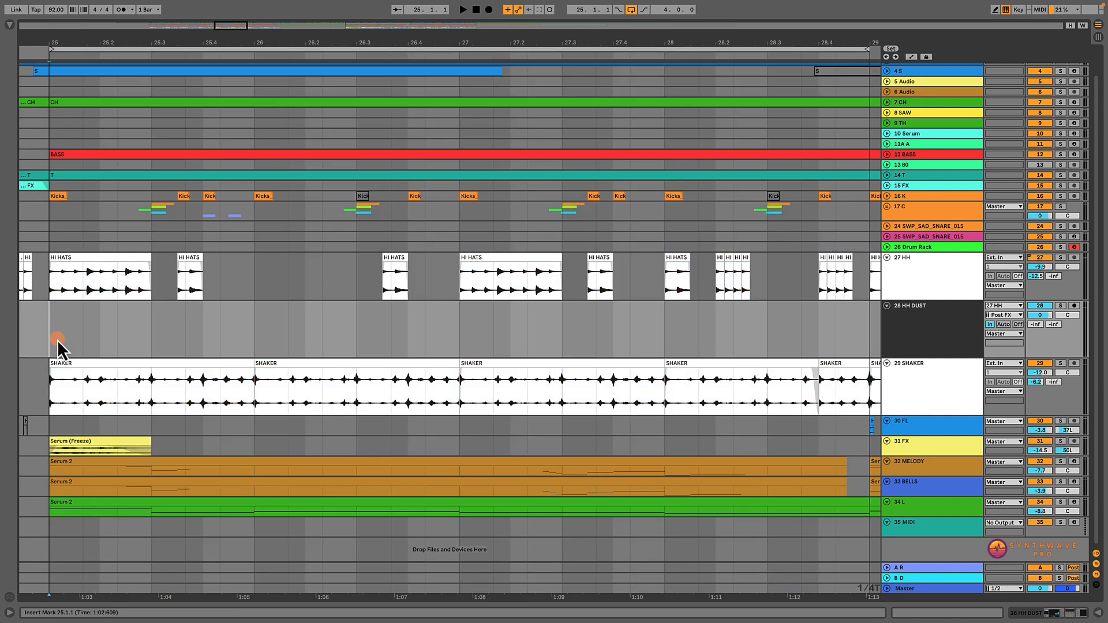
# Step: Solo the 27 HH track and audition it from its first clip at bar 25
pyautogui.click(902, 276)
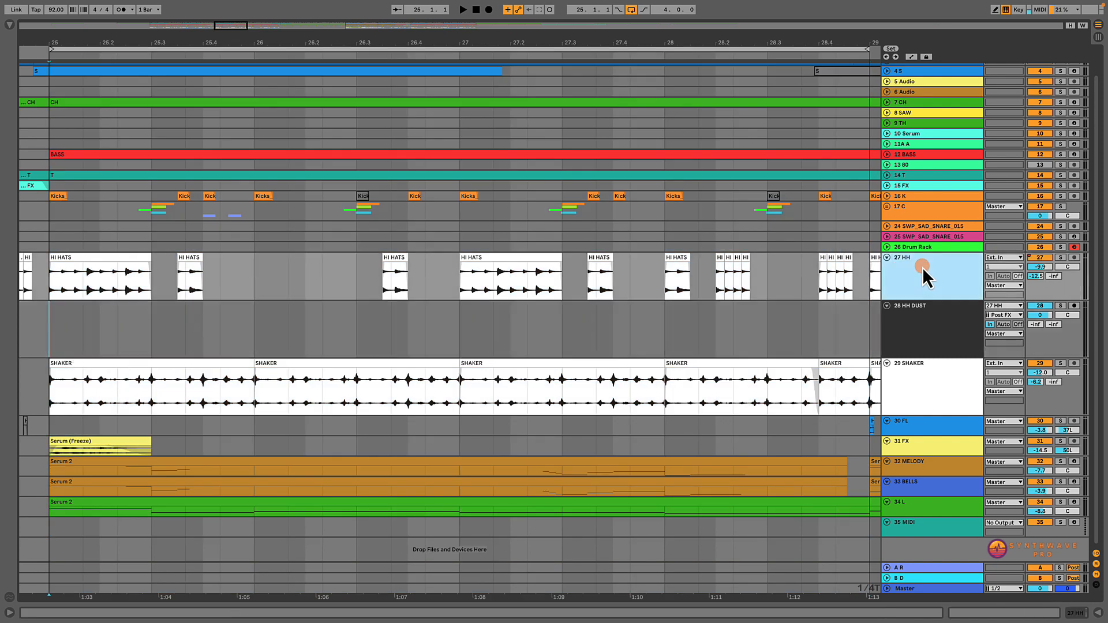
pyautogui.click(1054, 257)
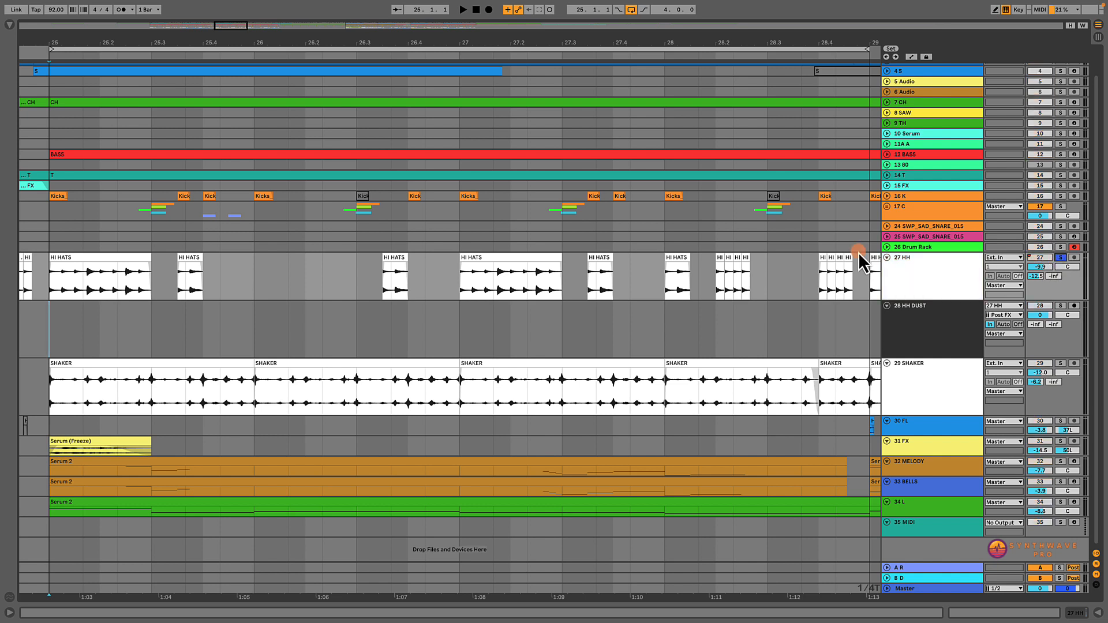
pyautogui.click(82, 262)
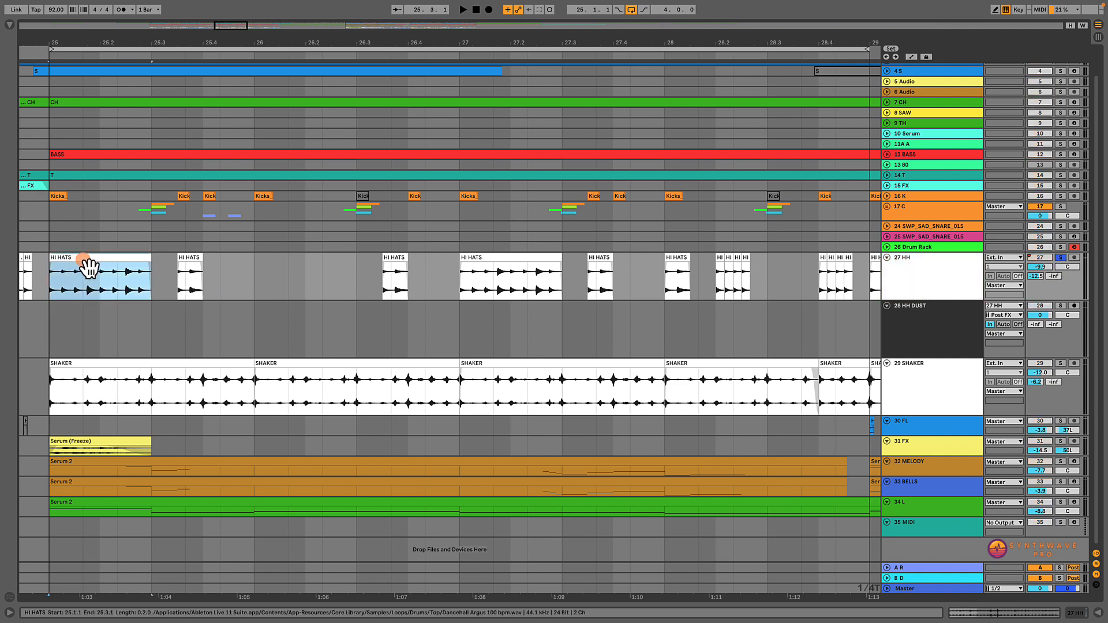
pyautogui.press('space')
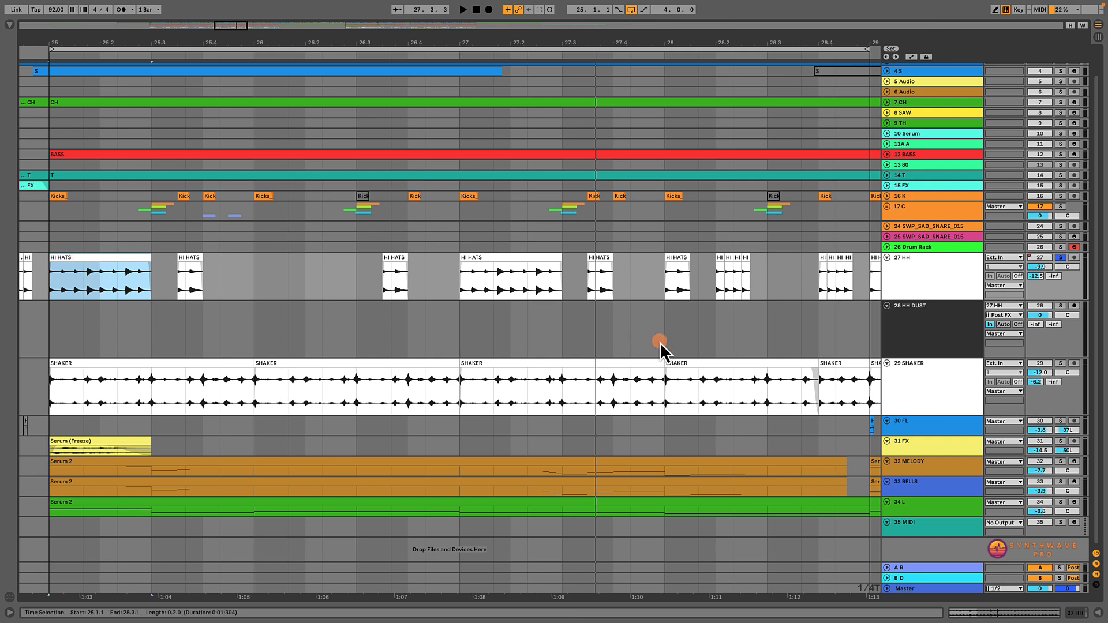
# Step: Solo only the 29 SHAKER track and audition it from its first clip at bar 25
pyautogui.keyDown('super'); pyautogui.click(1061, 363); pyautogui.keyUp('super')
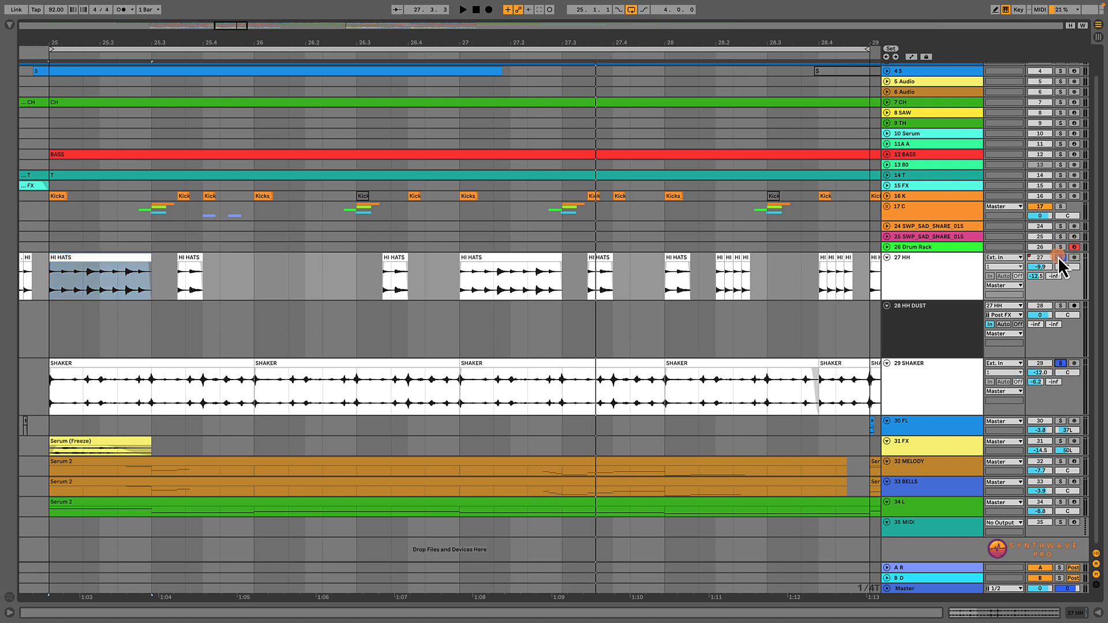
pyautogui.click(92, 365)
pyautogui.press('space')
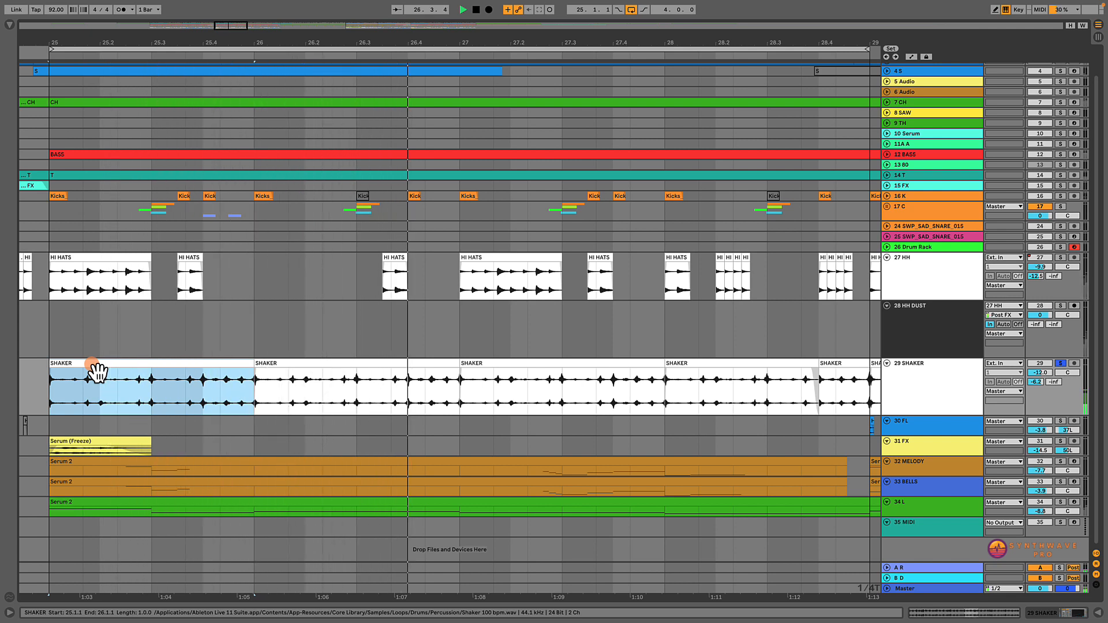
pyautogui.press('space')
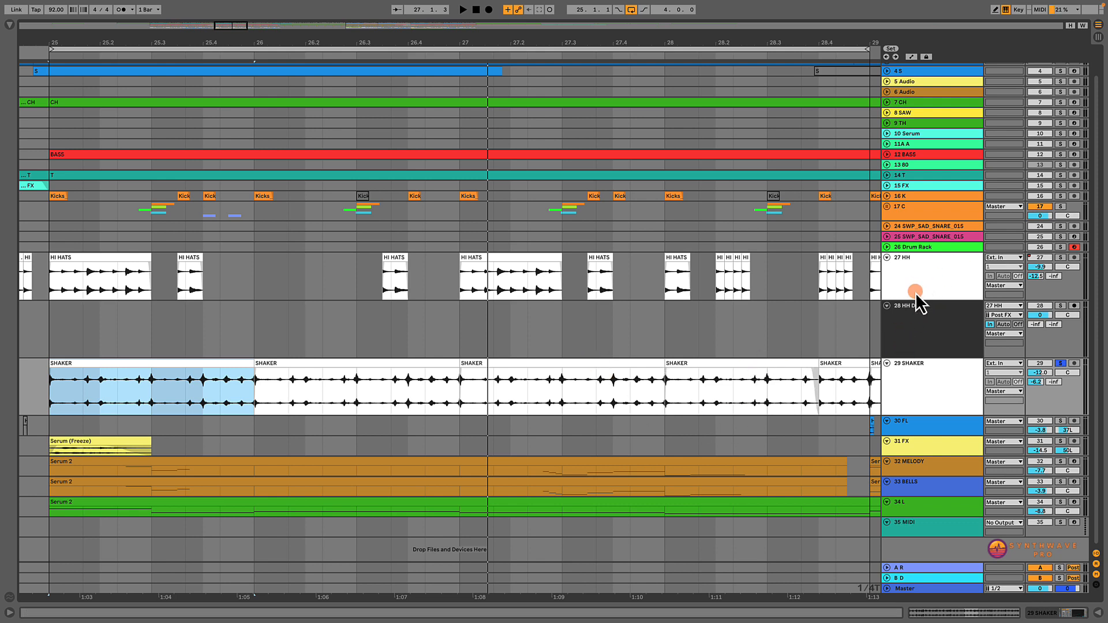
# Step: Open the SHAKER track's devices and examine the Compressor's sidechain input from 27 HH, Post FX
pyautogui.doubleClick(914, 372)
pyautogui.click(110, 512)
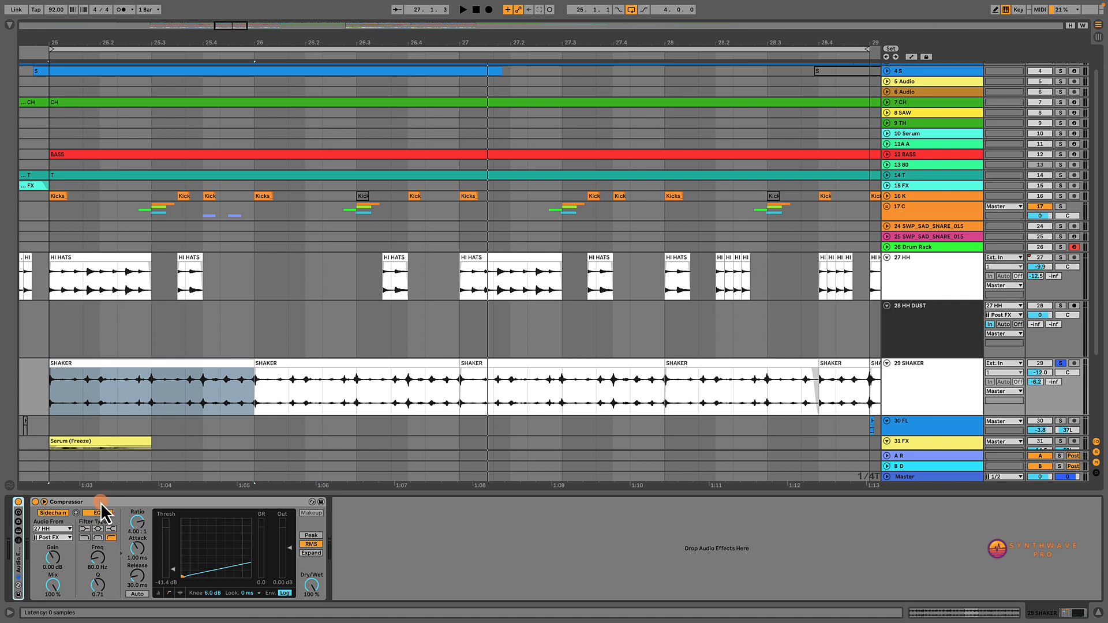
pyautogui.click(100, 501)
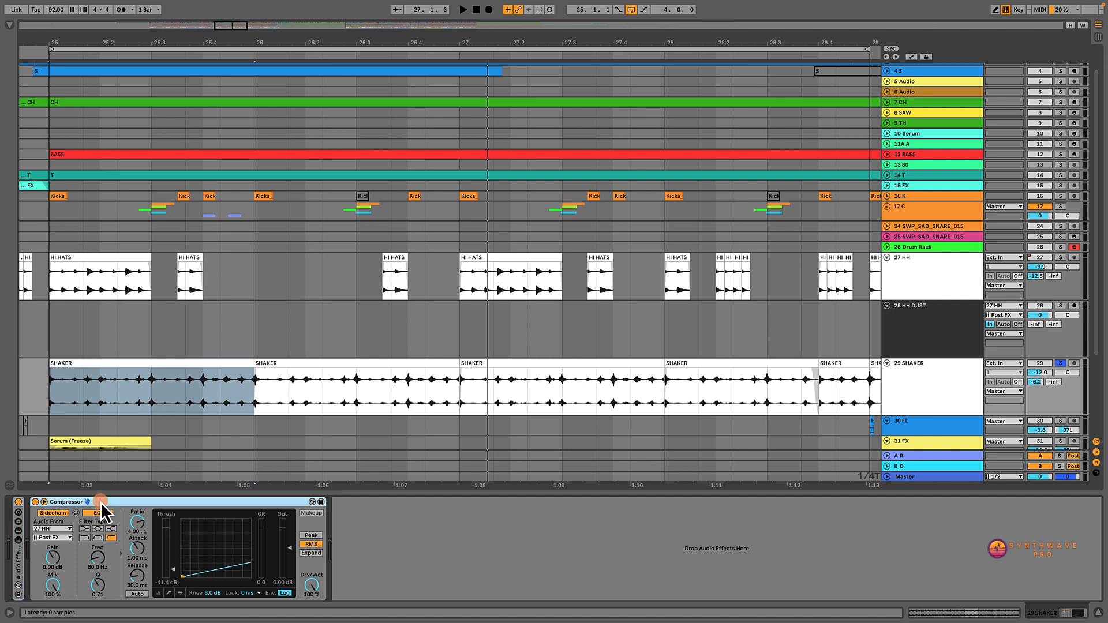
pyautogui.click(58, 528)
pyautogui.click(125, 263)
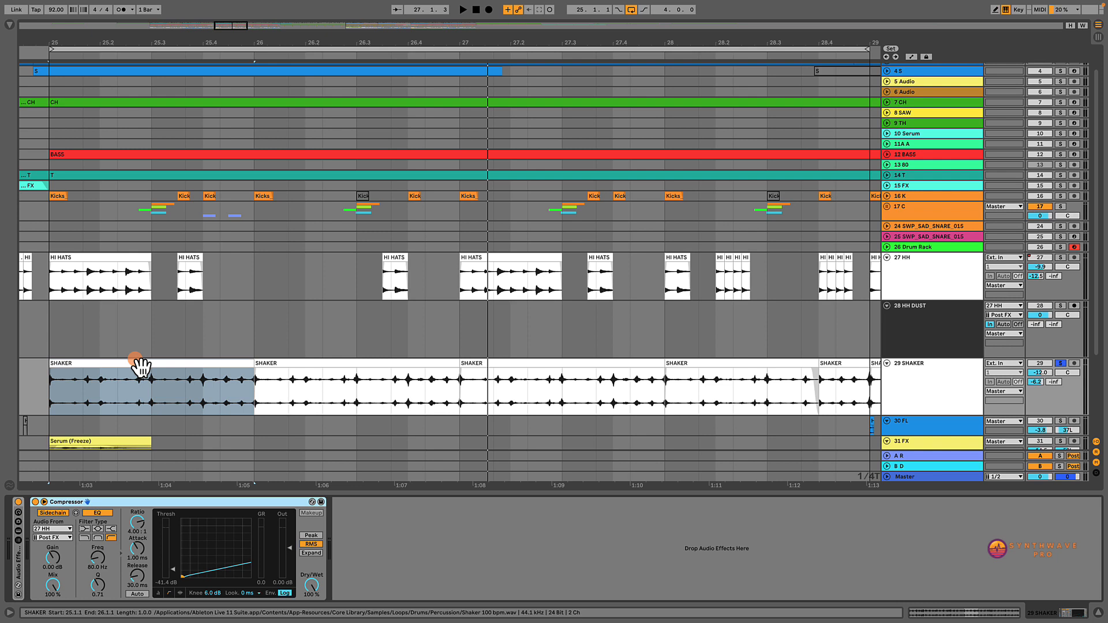
# Step: Solo the HH track together with SHAKER and audition them from bar 25 with the SHAKER Compressor bypassed
pyautogui.click(1060, 259)
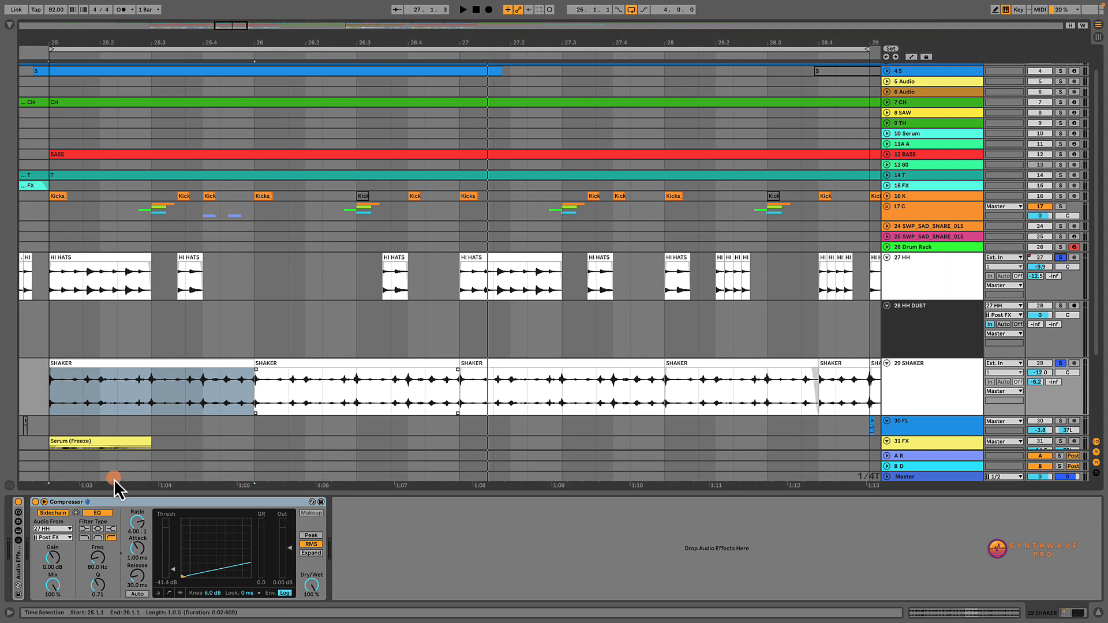
pyautogui.click(50, 502)
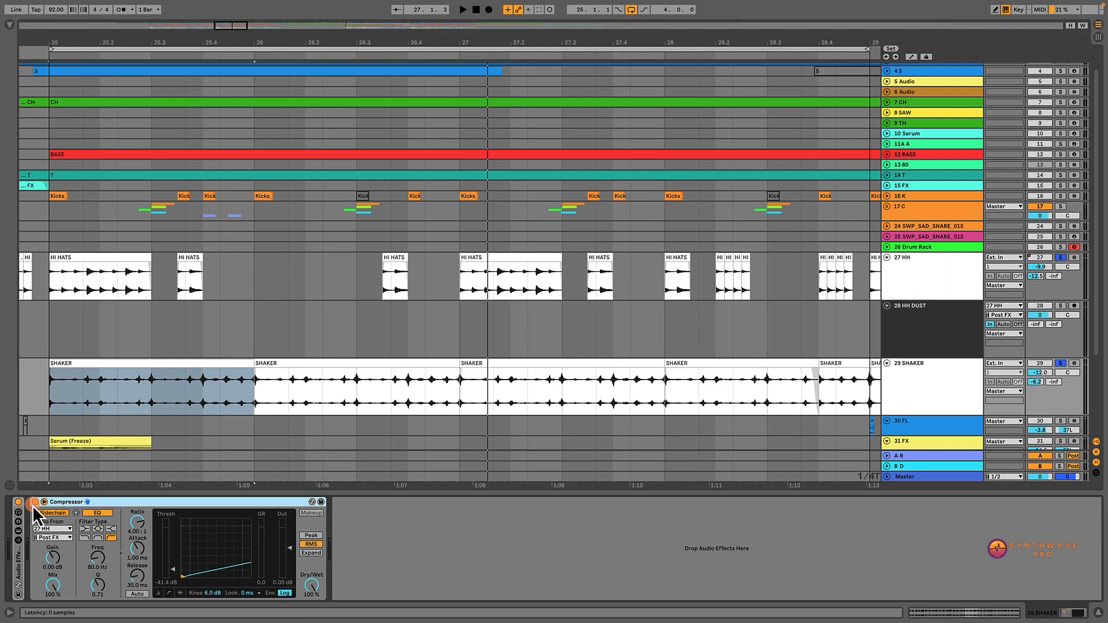
pyautogui.click(35, 502)
pyautogui.click(152, 365)
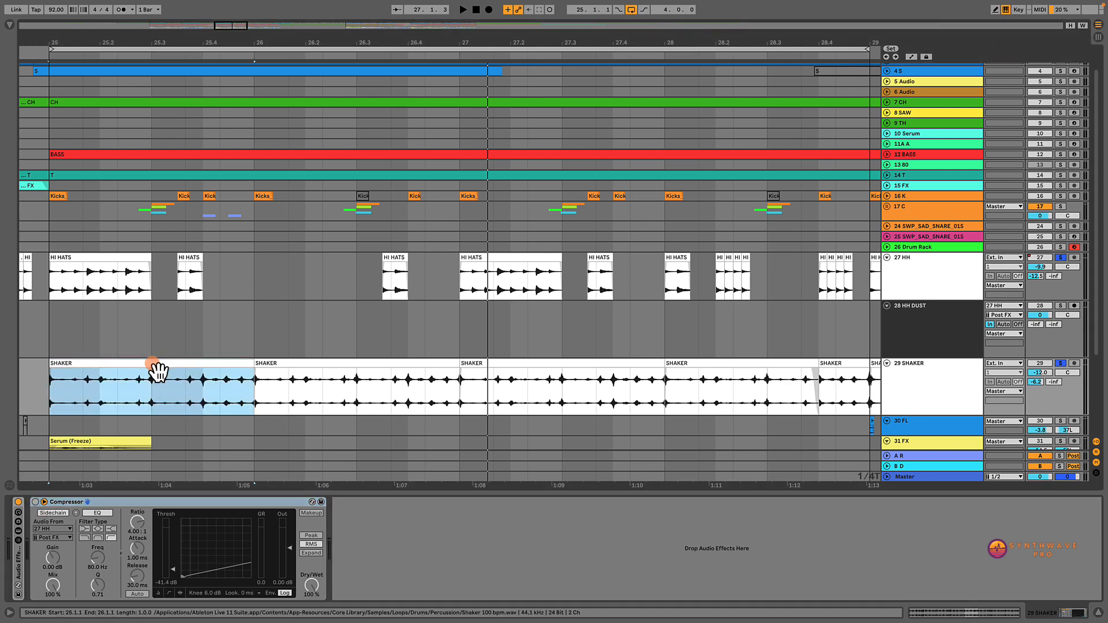
pyautogui.click(130, 367)
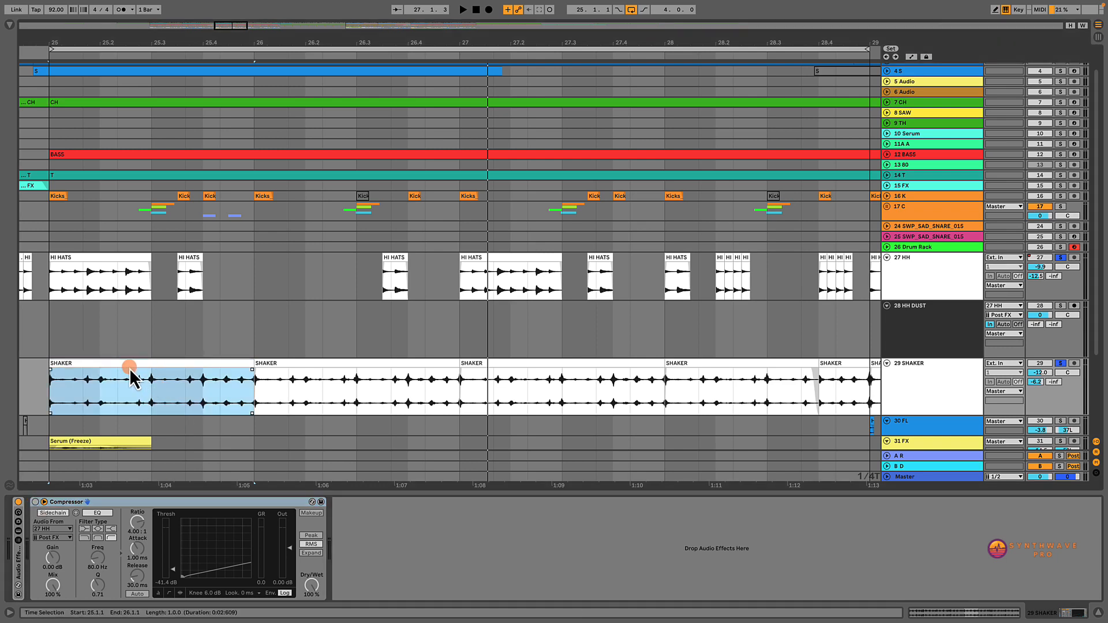
pyautogui.press('space')
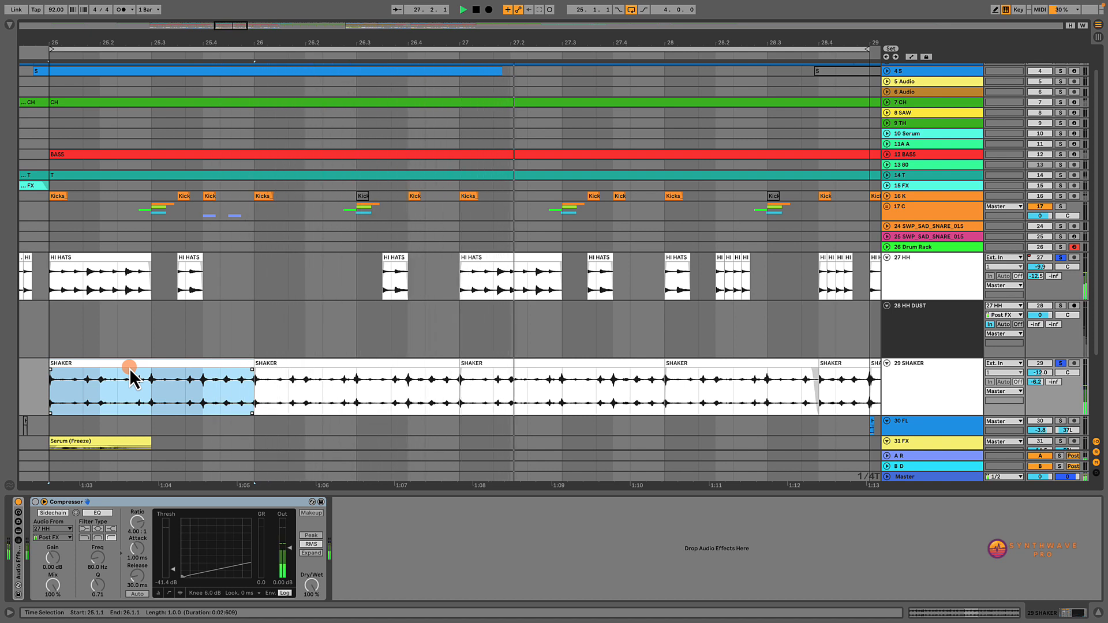
pyautogui.press('space')
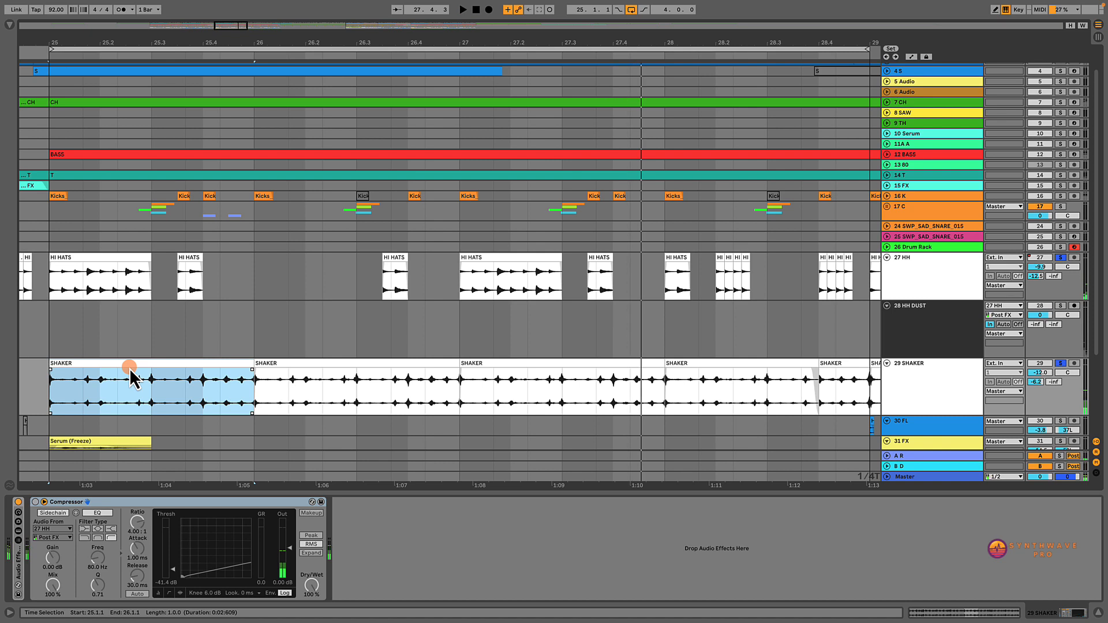
# Step: Re-enable the SHAKER Compressor and audition the soloed HH and SHAKER tracks with sidechain compression
pyautogui.click(33, 503)
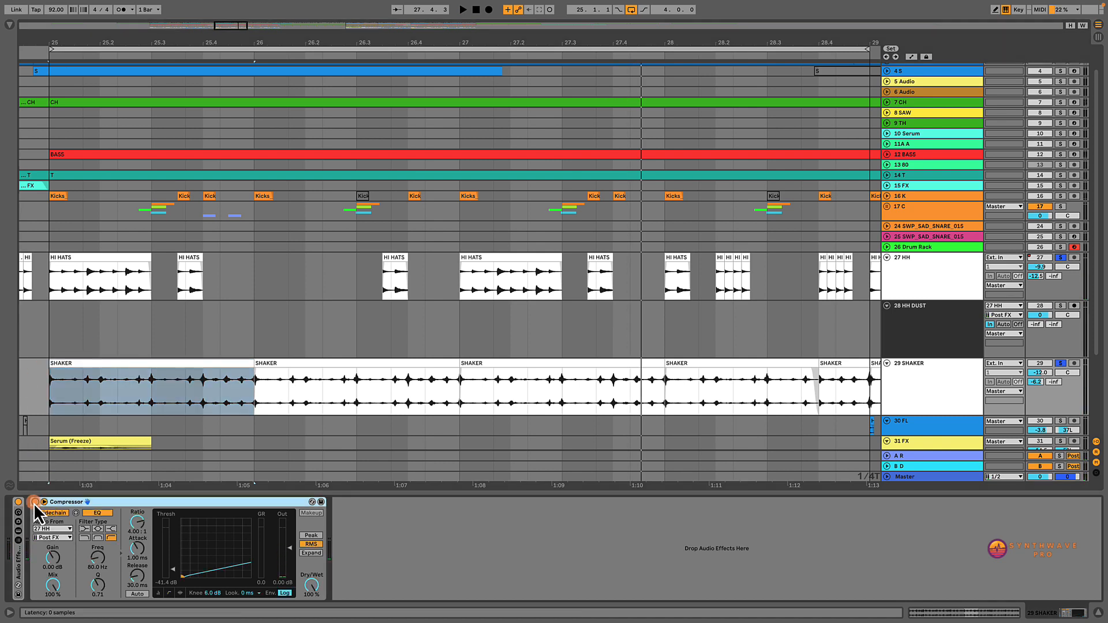
pyautogui.press('space')
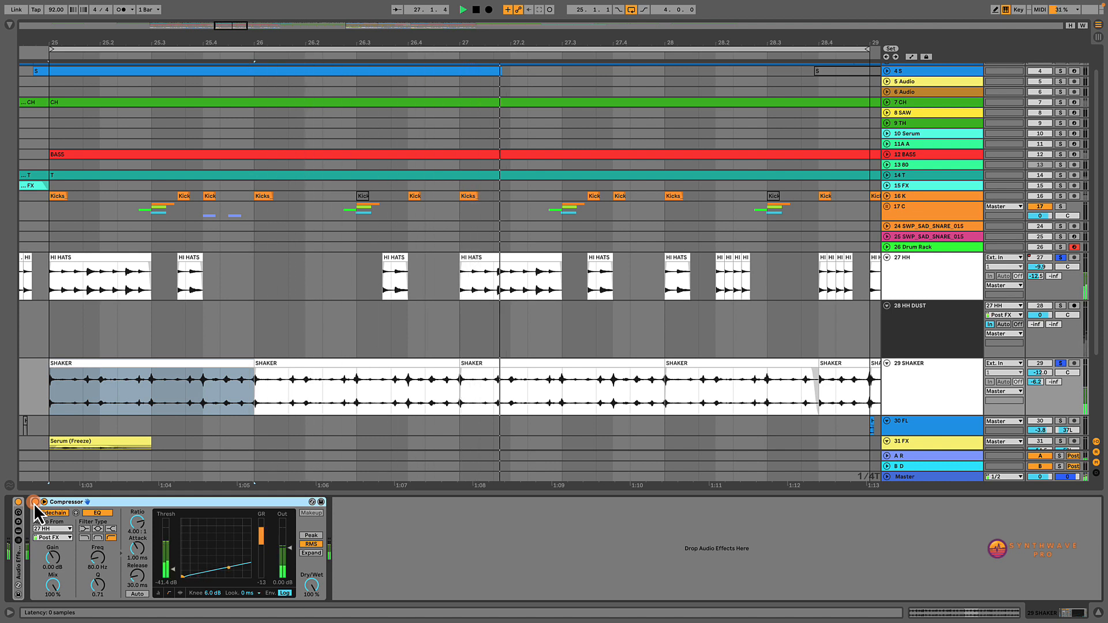
pyautogui.press('space')
pyautogui.click(128, 369)
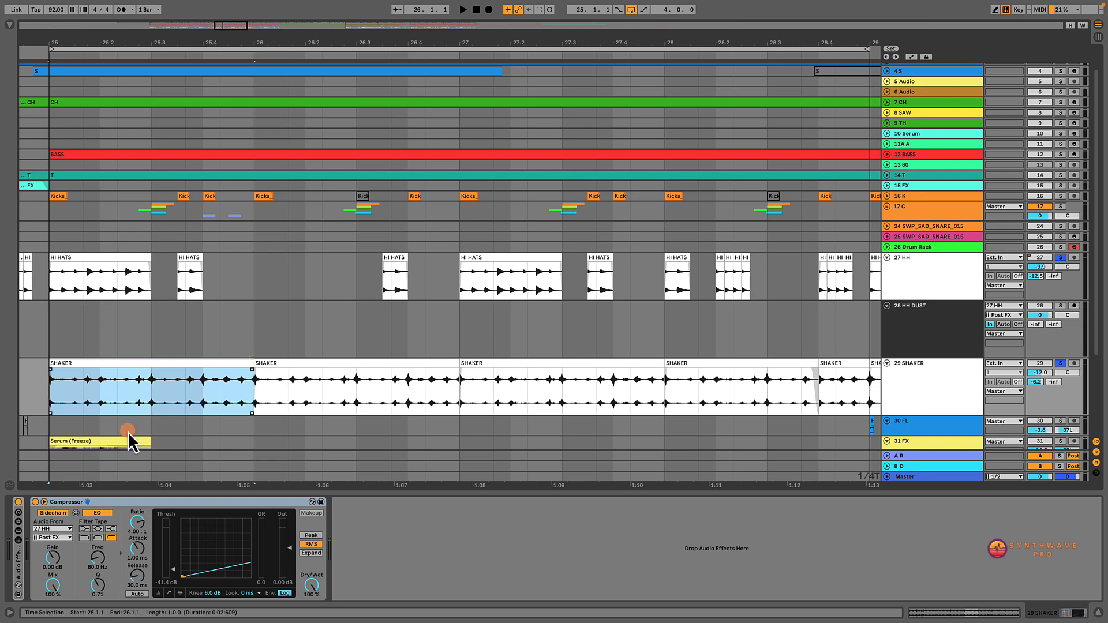
# Step: Compare the soloed HH and SHAKER tracks by playing with the Compressor bypassed and reactivating it during playback
pyautogui.click(33, 502)
pyautogui.press('space')
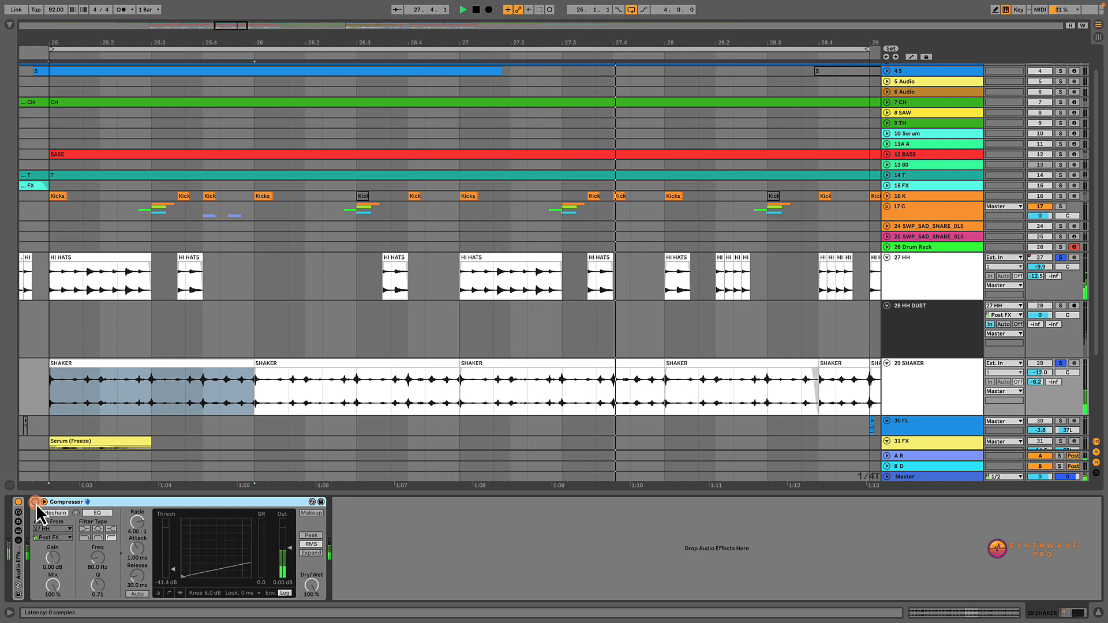
pyautogui.click(35, 505)
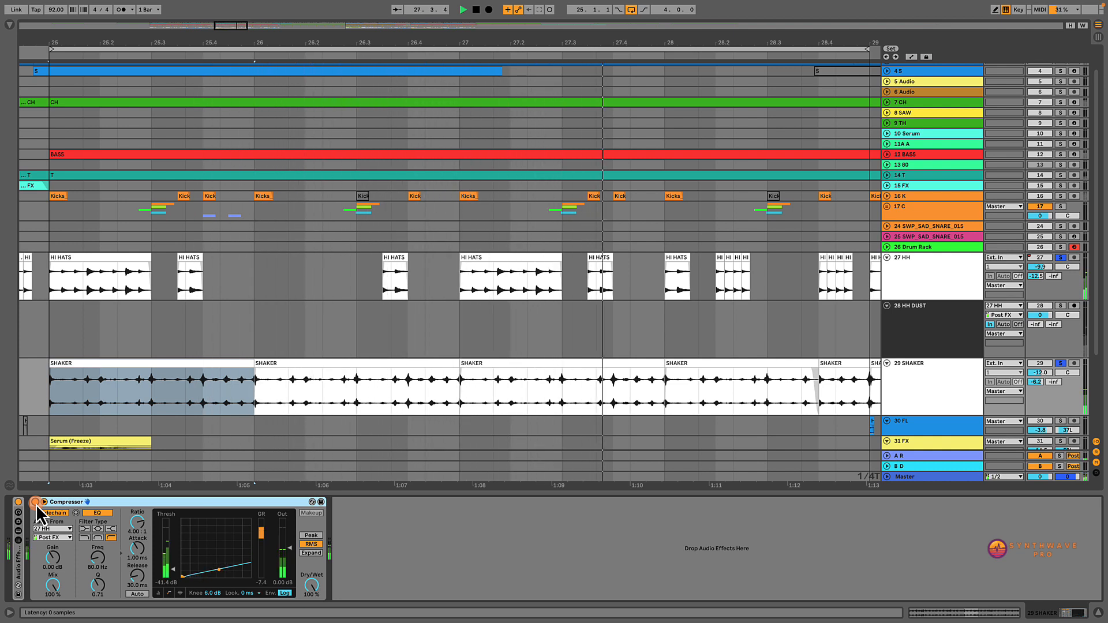
pyautogui.press('space')
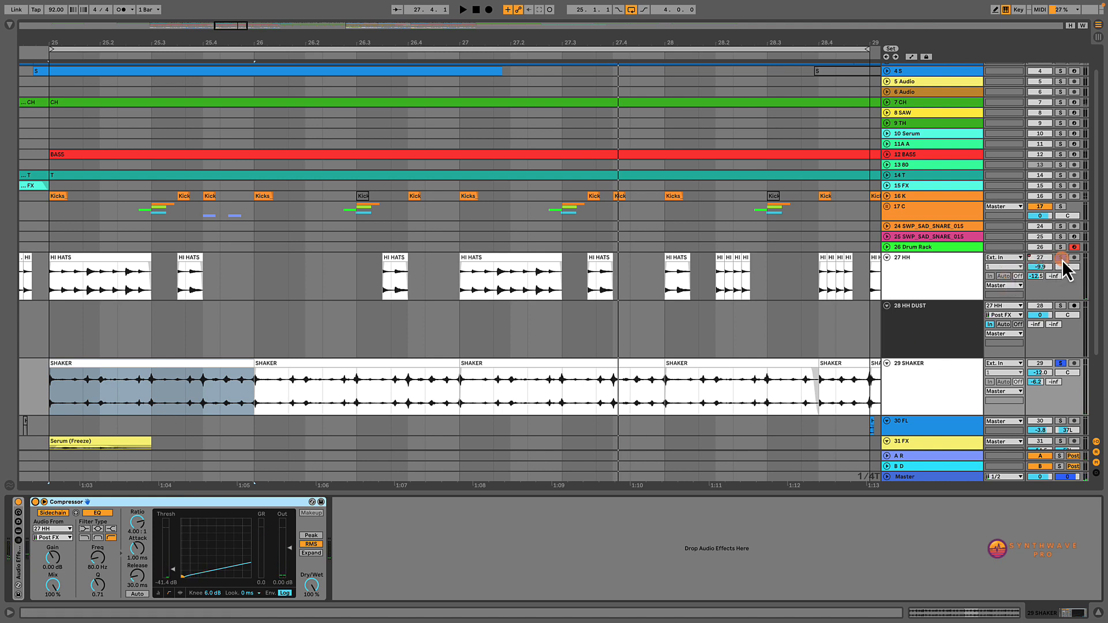
# Step: Audition the SHAKER track on its own, without HH soloed, with its sidechain Compressor active
pyautogui.click(923, 372)
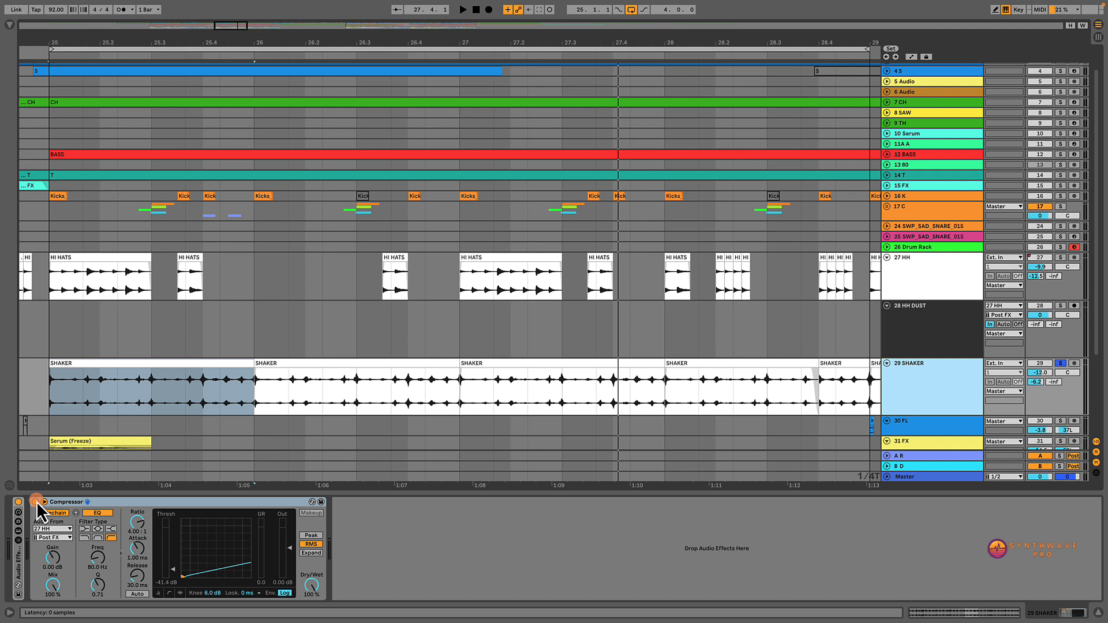
pyautogui.press('space')
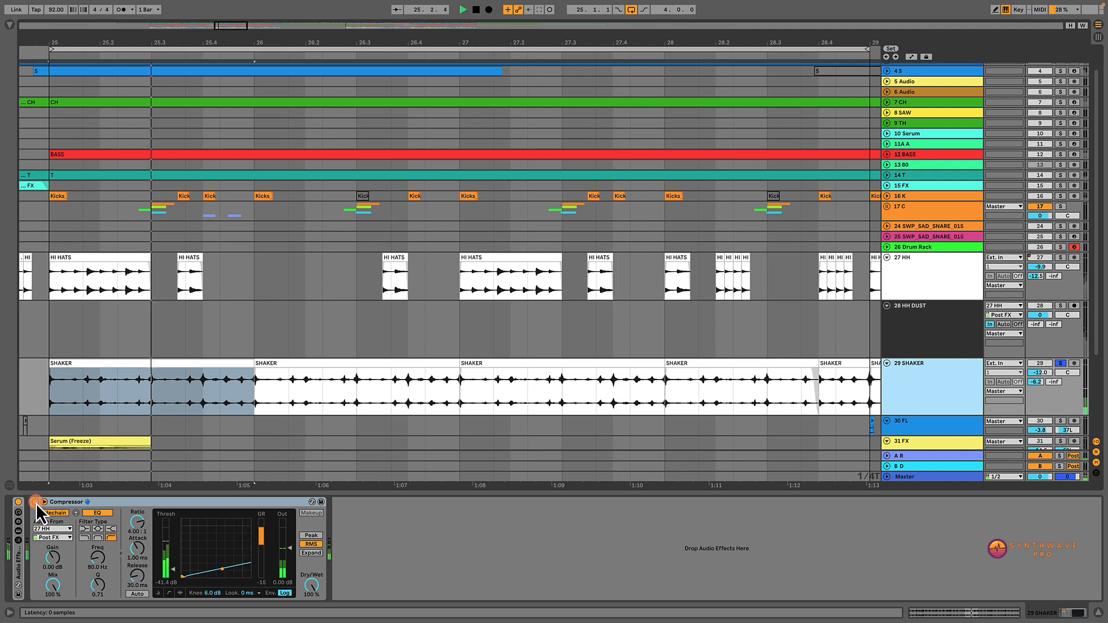
pyautogui.press('space')
pyautogui.click(90, 368)
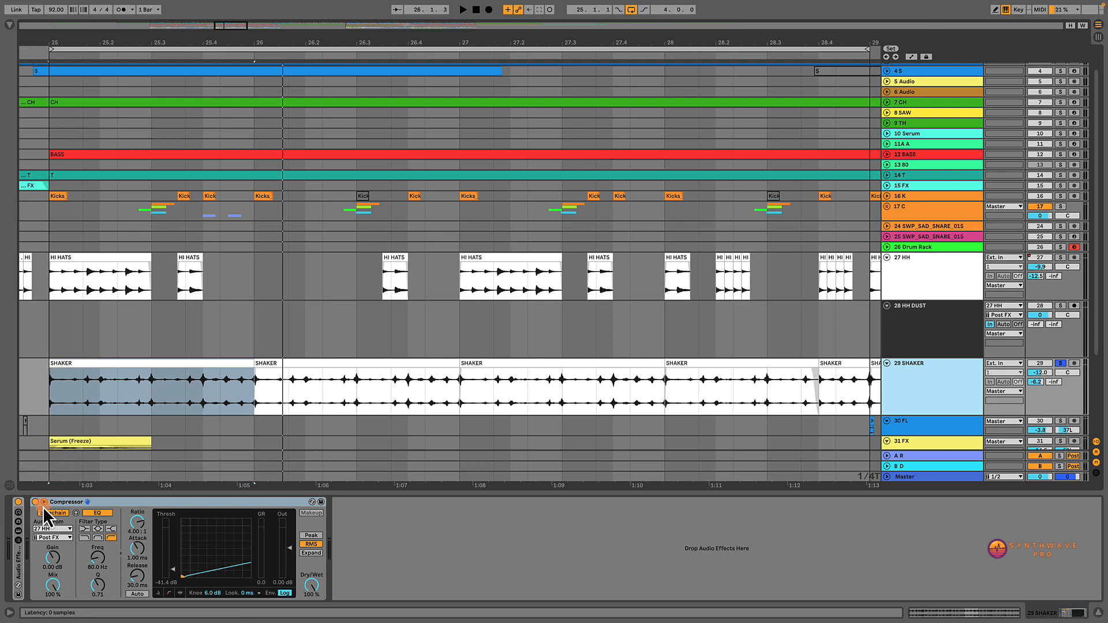
pyautogui.press('space')
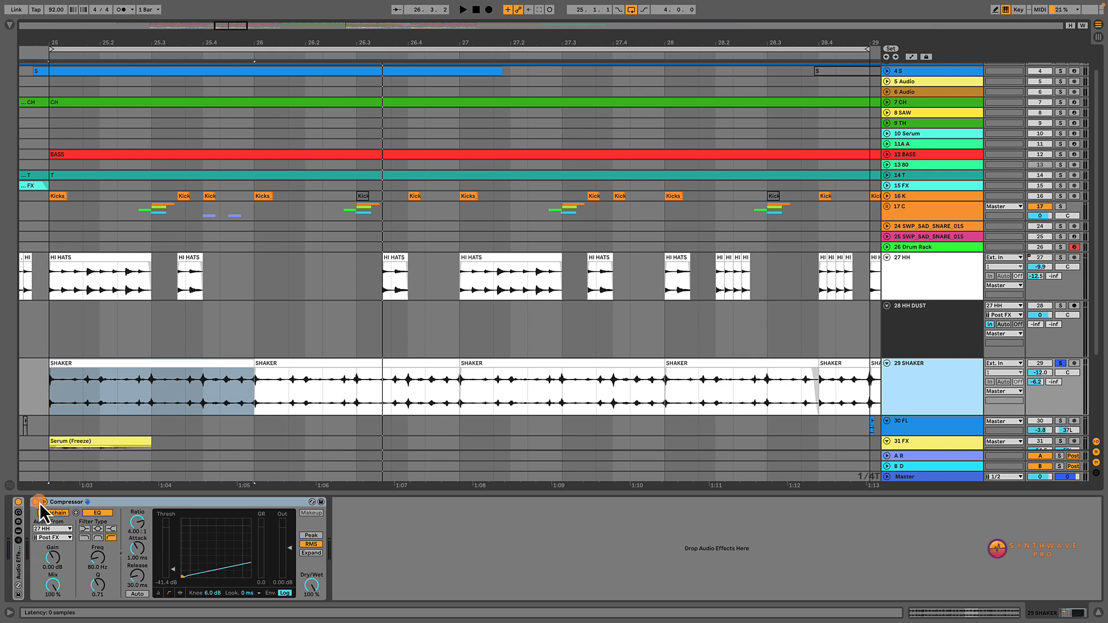
# Step: Solo the HH track instead of SHAKER and audition the hi-hats alone from bar 25
pyautogui.click(919, 323)
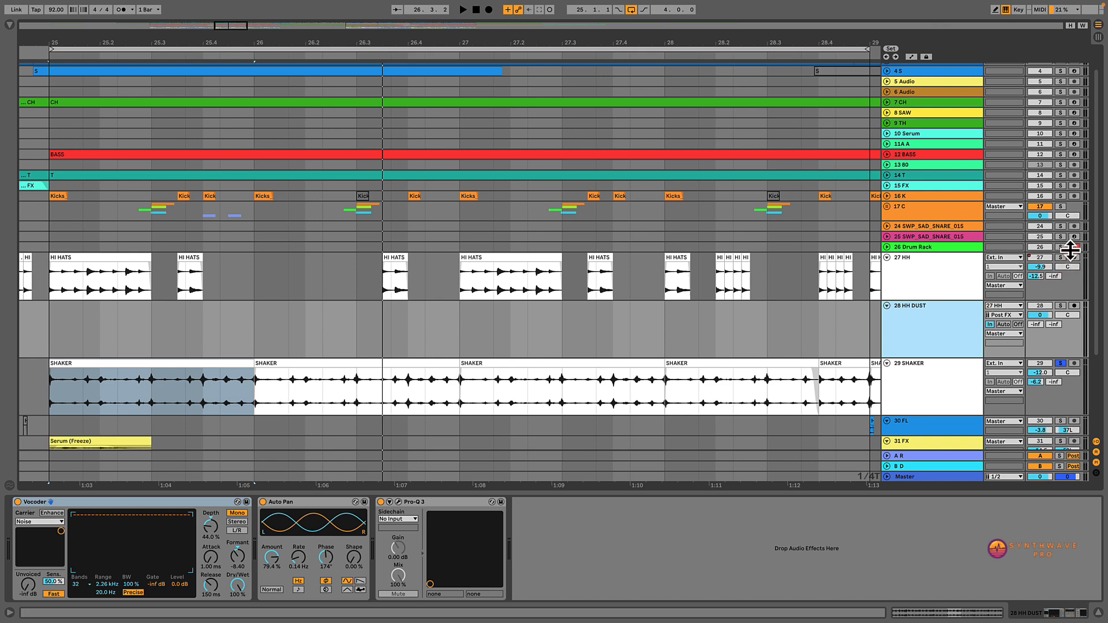
pyautogui.click(1061, 258)
pyautogui.click(910, 322)
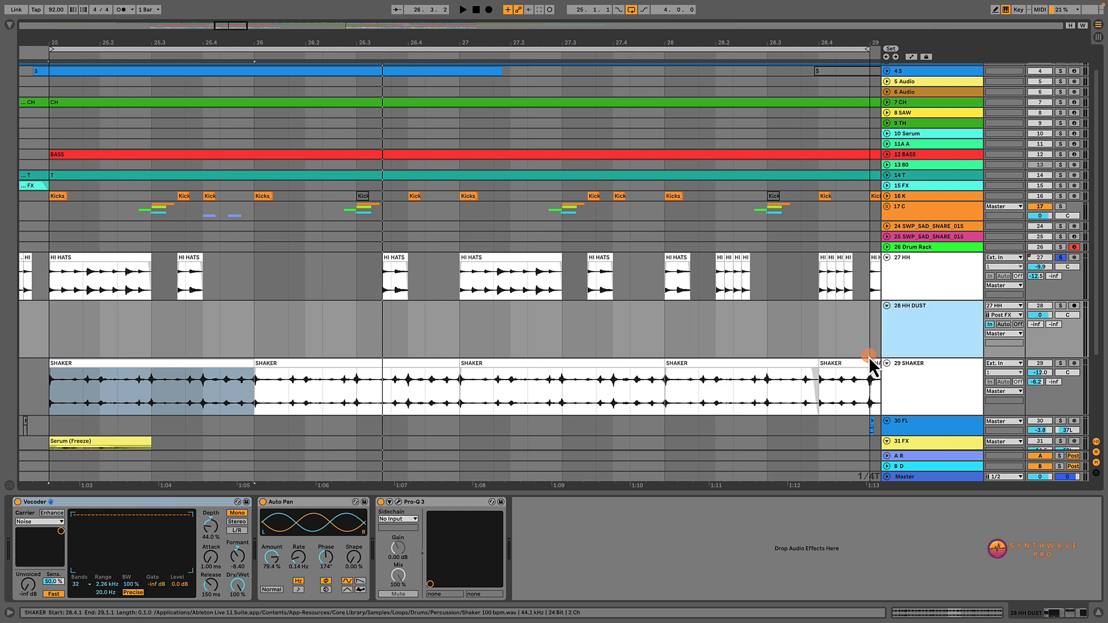
pyautogui.click(931, 317)
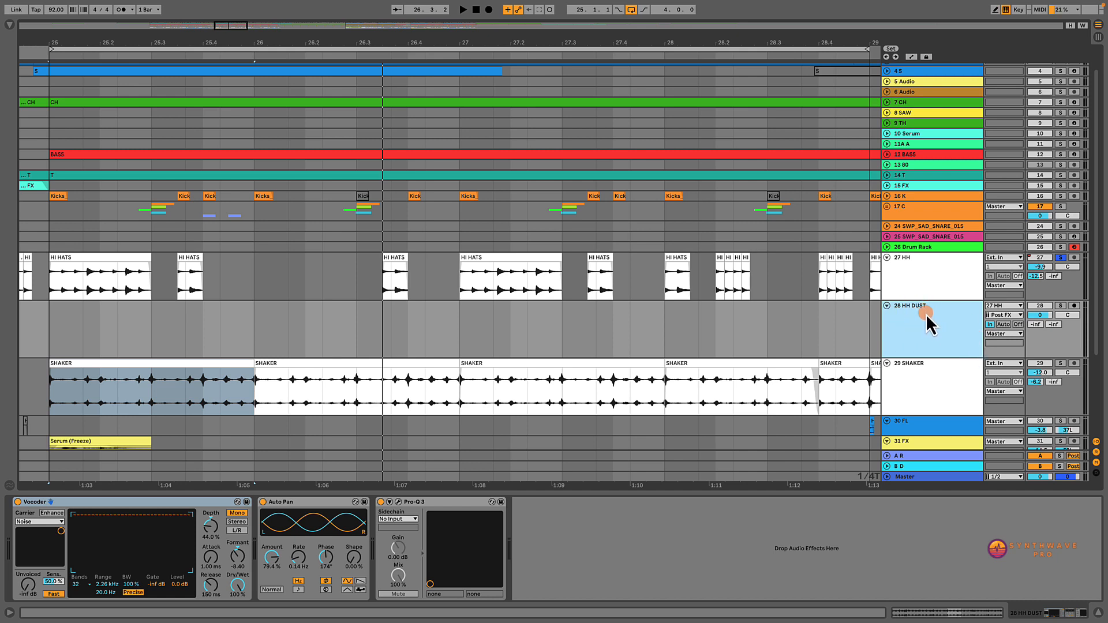
pyautogui.click(937, 271)
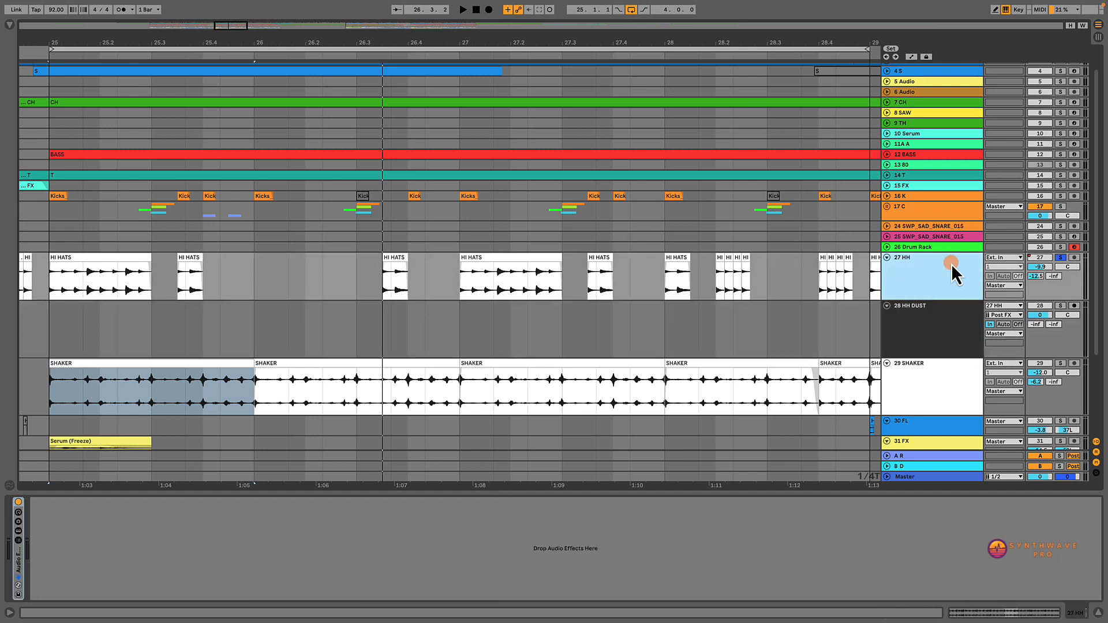
pyautogui.click(1015, 261)
pyautogui.press('space')
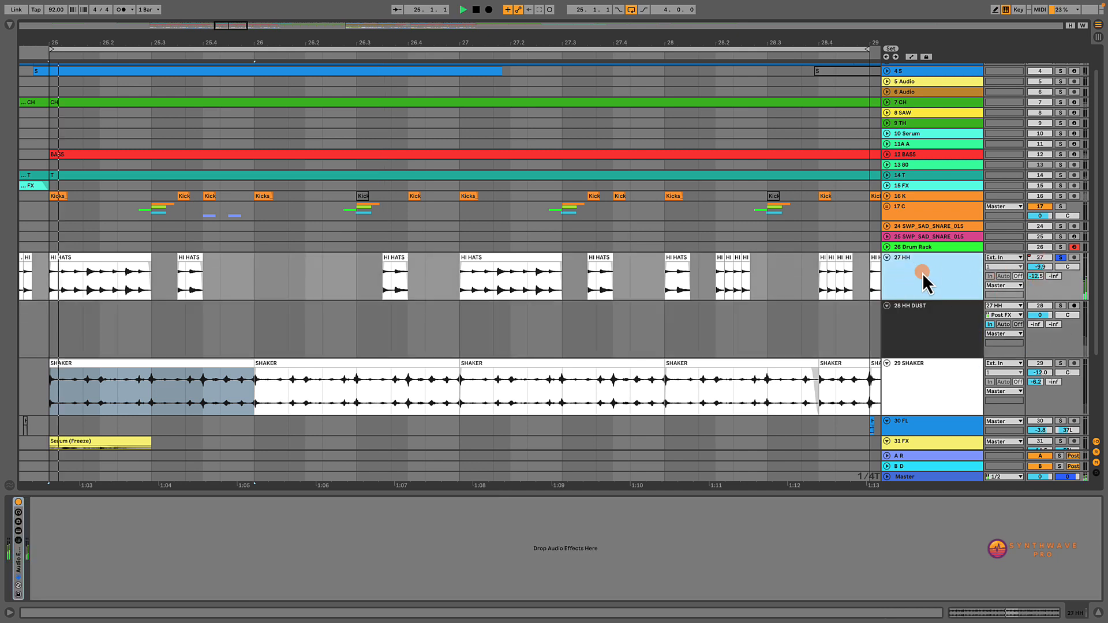
pyautogui.press('space')
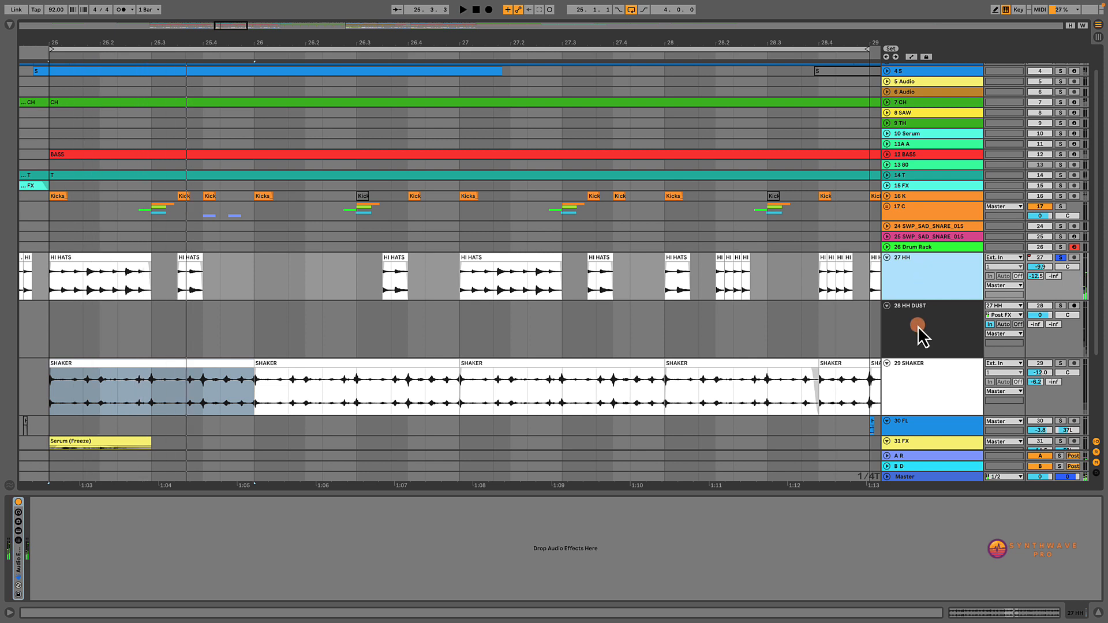
# Step: Solo the HH DUST track in place of HH and bypass its Vocoder, Auto Pan and Pro-Q 3
pyautogui.click(918, 326)
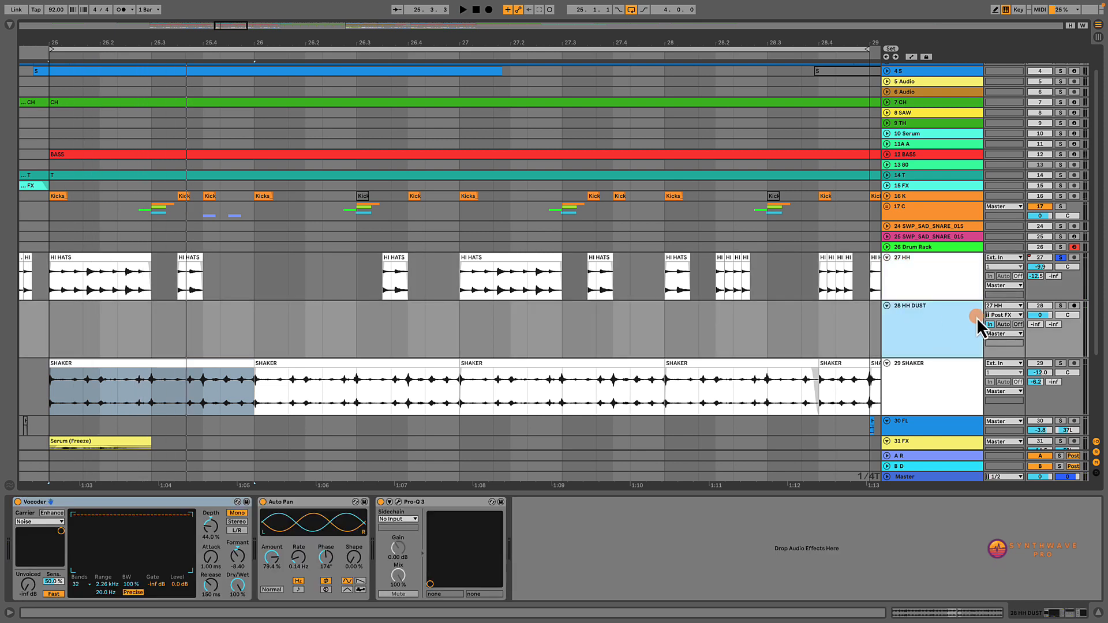
pyautogui.click(1013, 305)
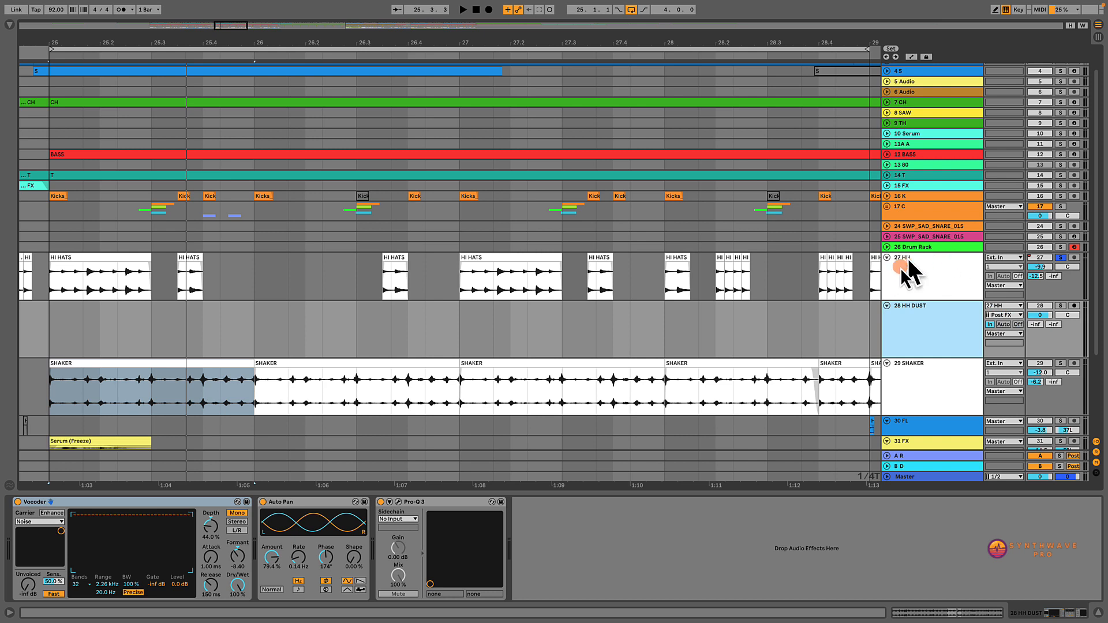
pyautogui.click(1061, 306)
pyautogui.click(970, 331)
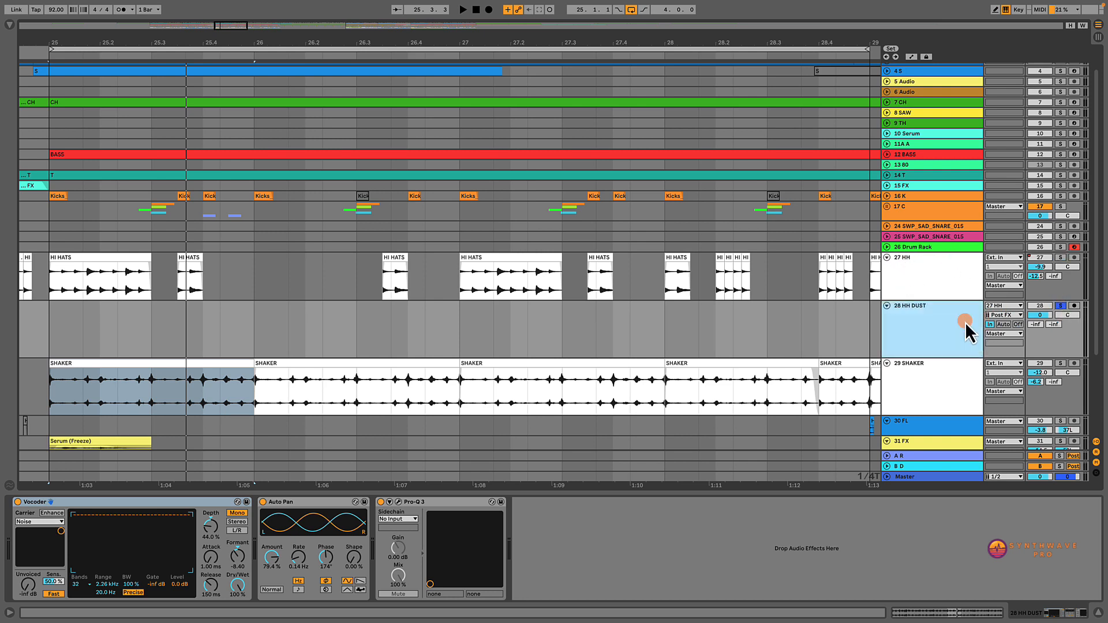
pyautogui.click(18, 502)
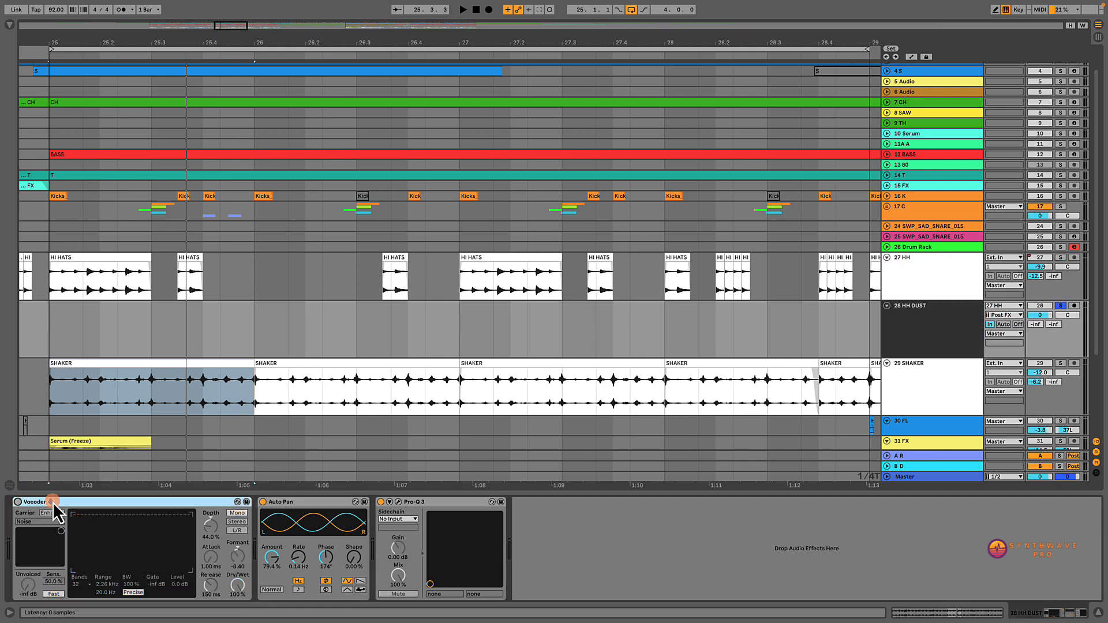
pyautogui.click(262, 501)
pyautogui.click(381, 502)
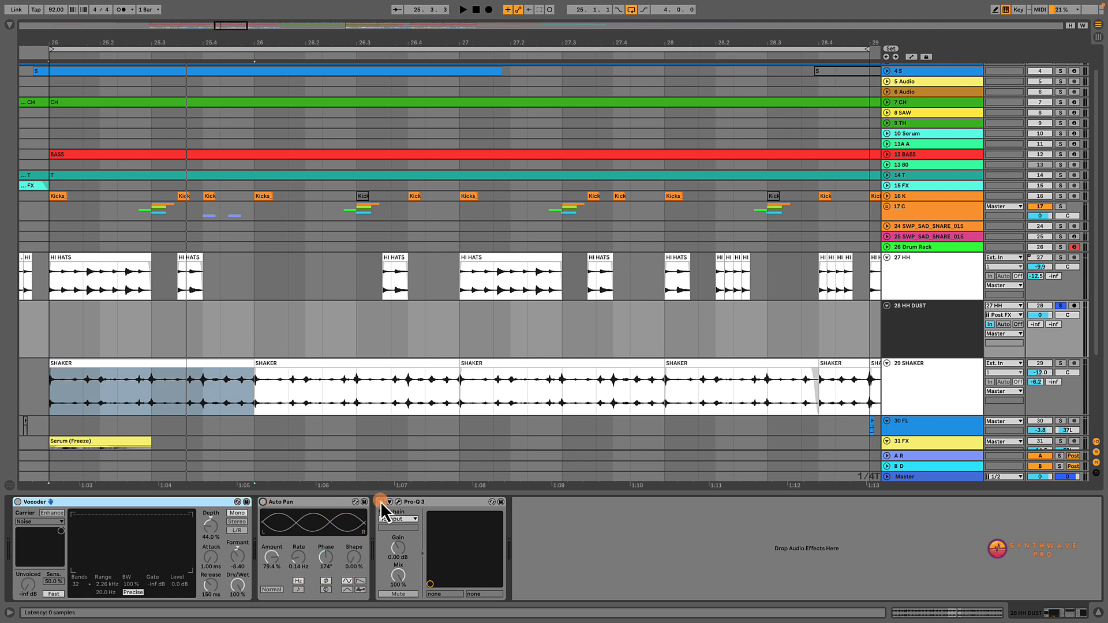
# Step: Audition the soloed HH DUST track from bar 25 with all three of its devices bypassed
pyautogui.click(49, 332)
pyautogui.press('space')
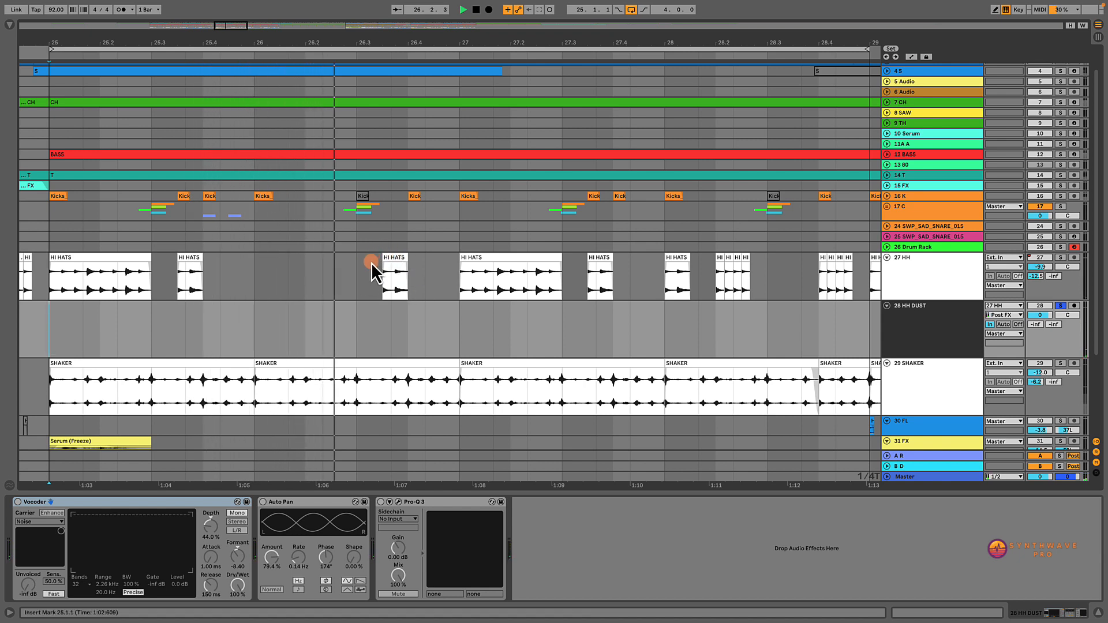
pyautogui.click(392, 261)
pyautogui.press('space')
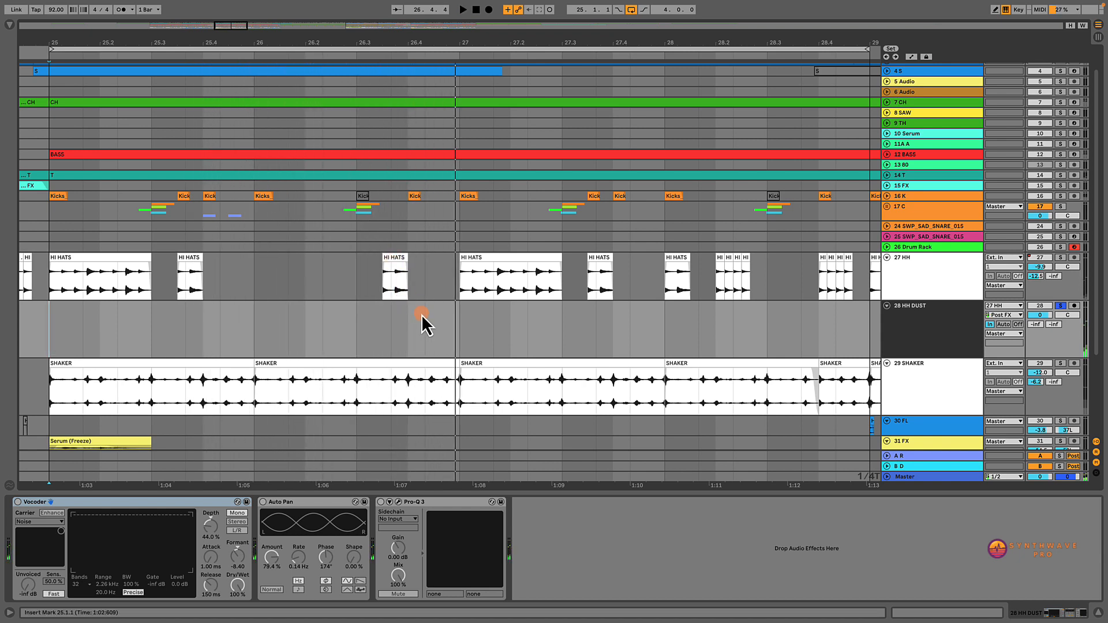
# Step: Re-enable the Vocoder on HH DUST and audition it from bar 25, adding HH to the solo during playback
pyautogui.click(19, 502)
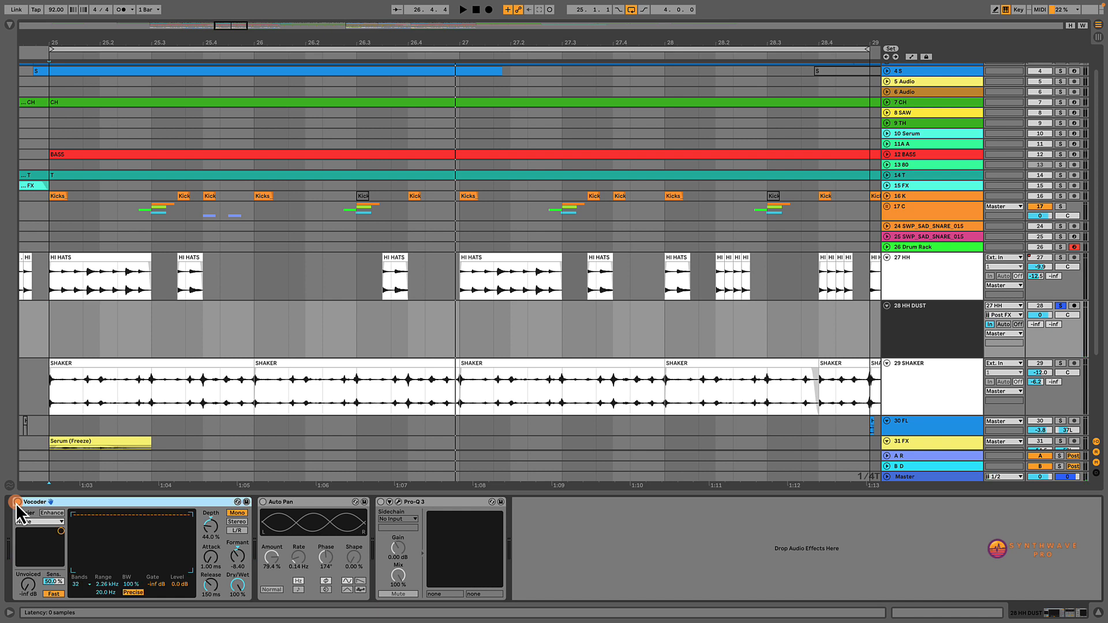
pyautogui.press('space')
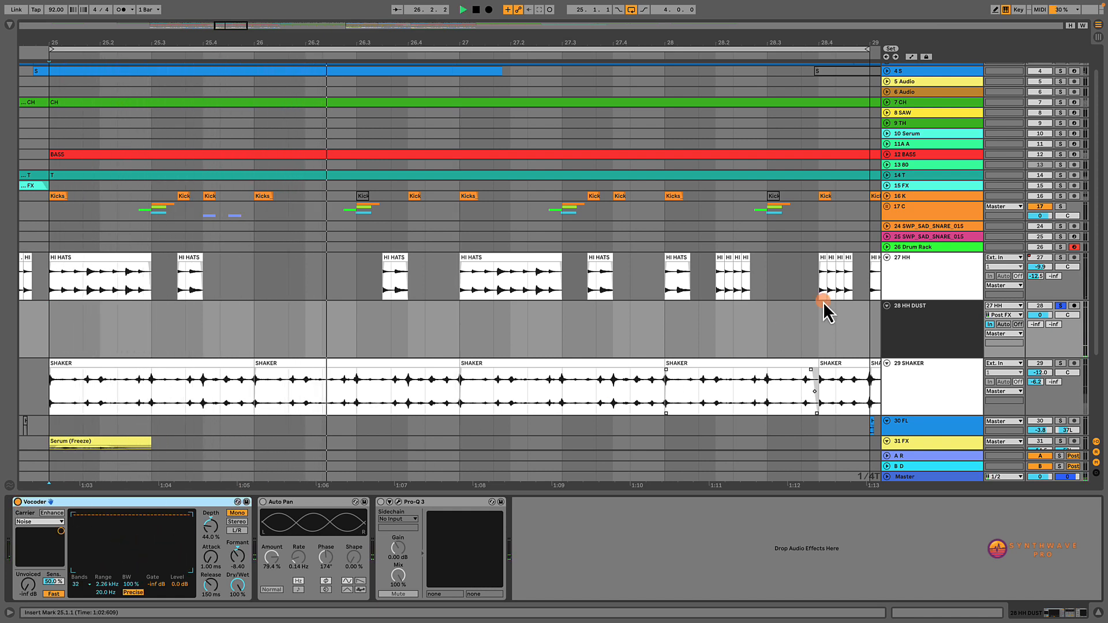
pyautogui.keyDown('super'); pyautogui.click(1061, 258); pyautogui.keyUp('super')
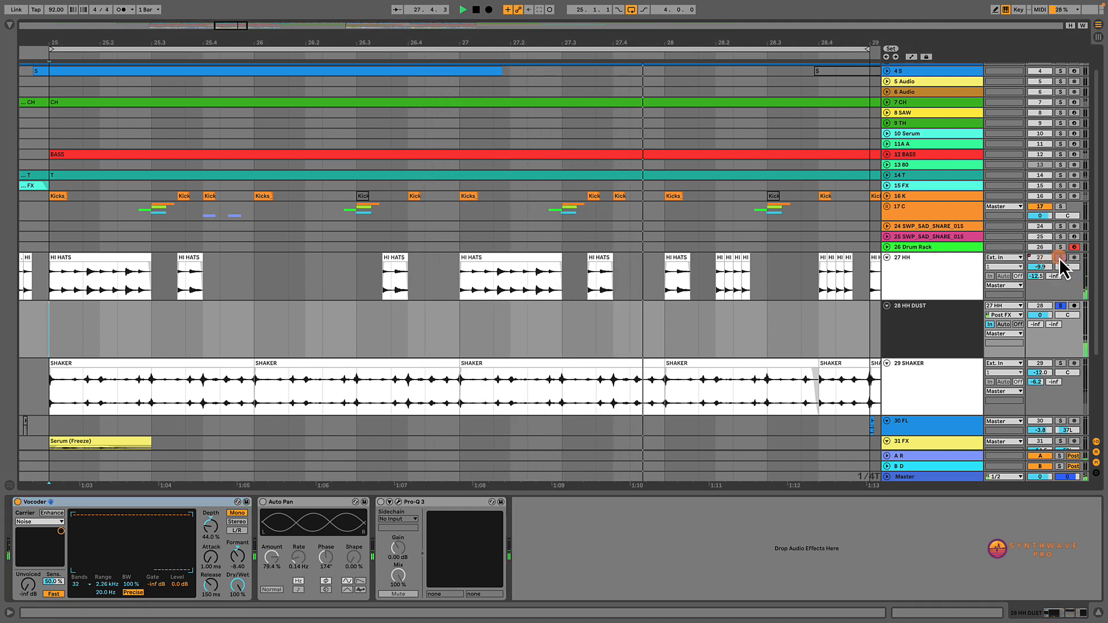
pyautogui.press('space')
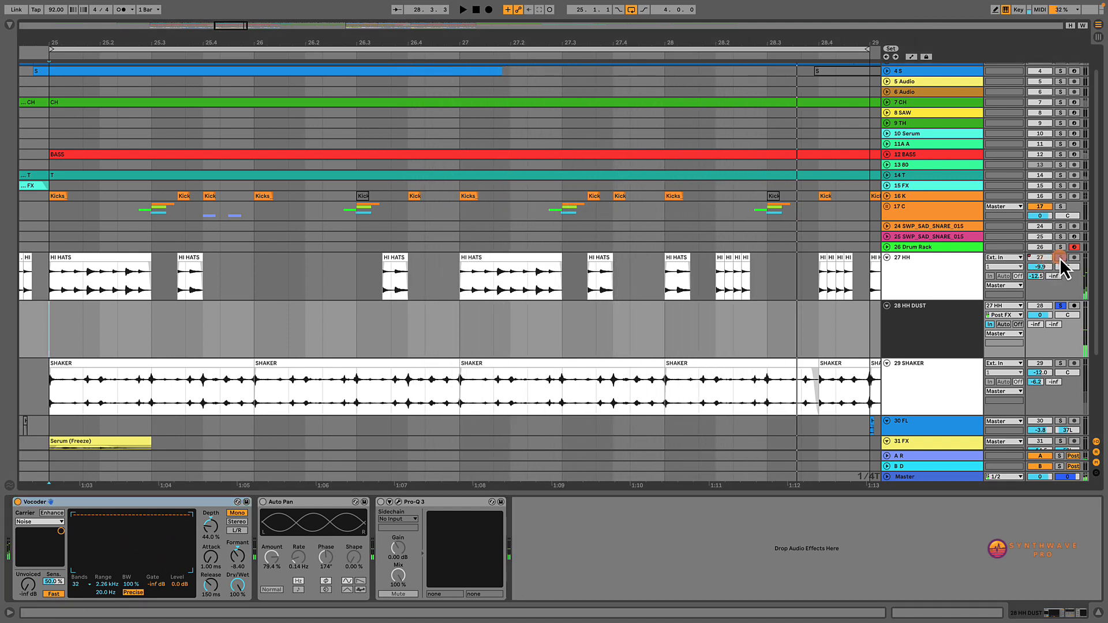
# Step: Re-enable Auto Pan on HH DUST and audition its panning together with the soloed HH track
pyautogui.click(263, 502)
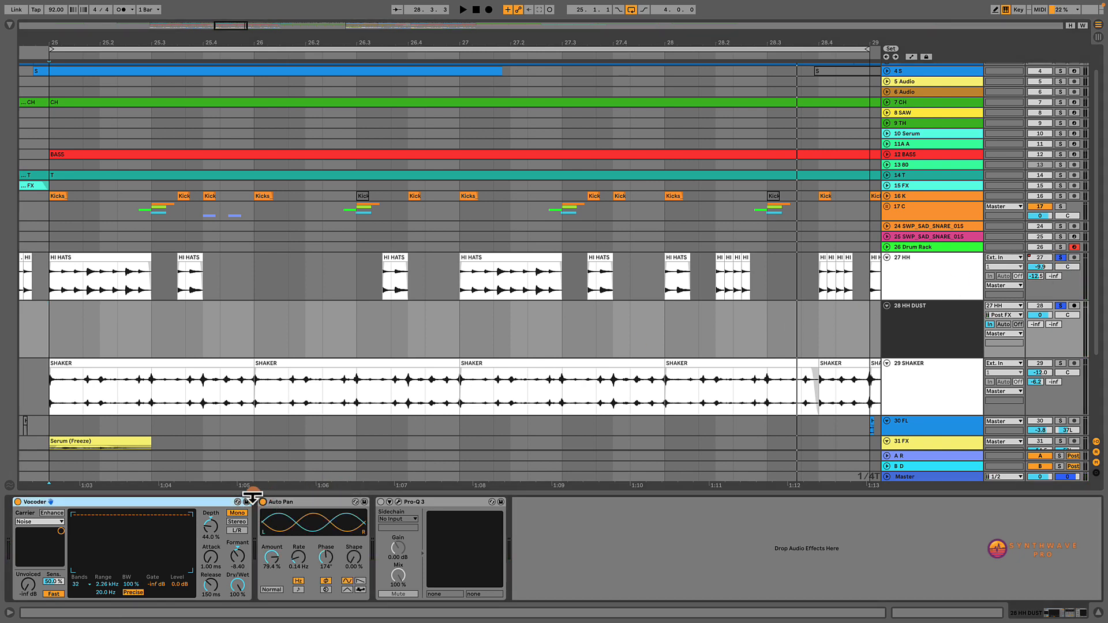
pyautogui.press('space')
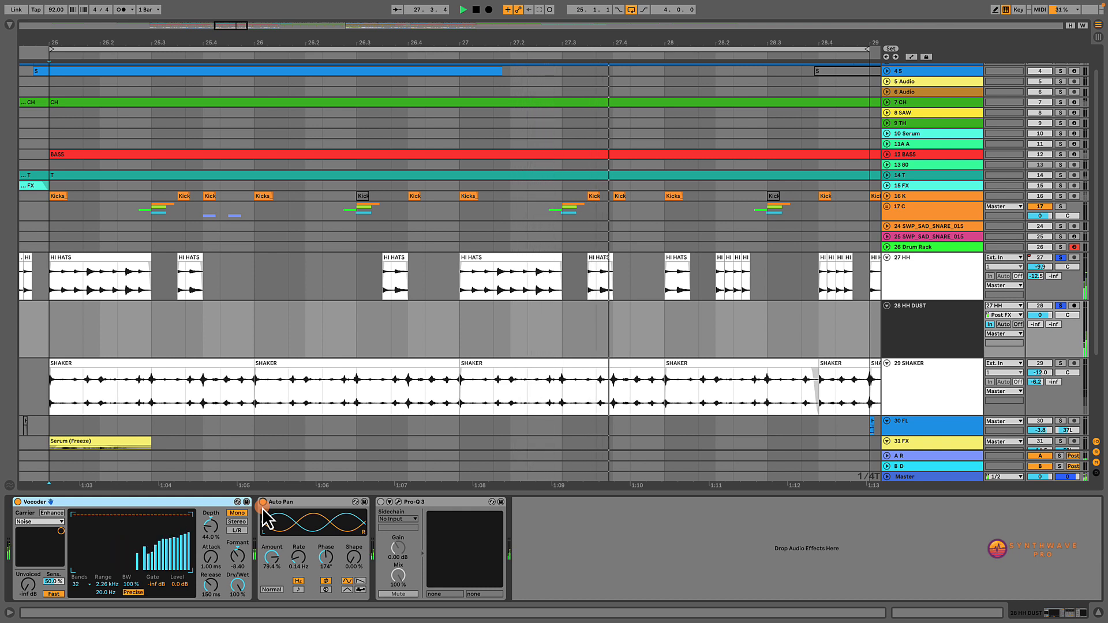
pyautogui.press('space')
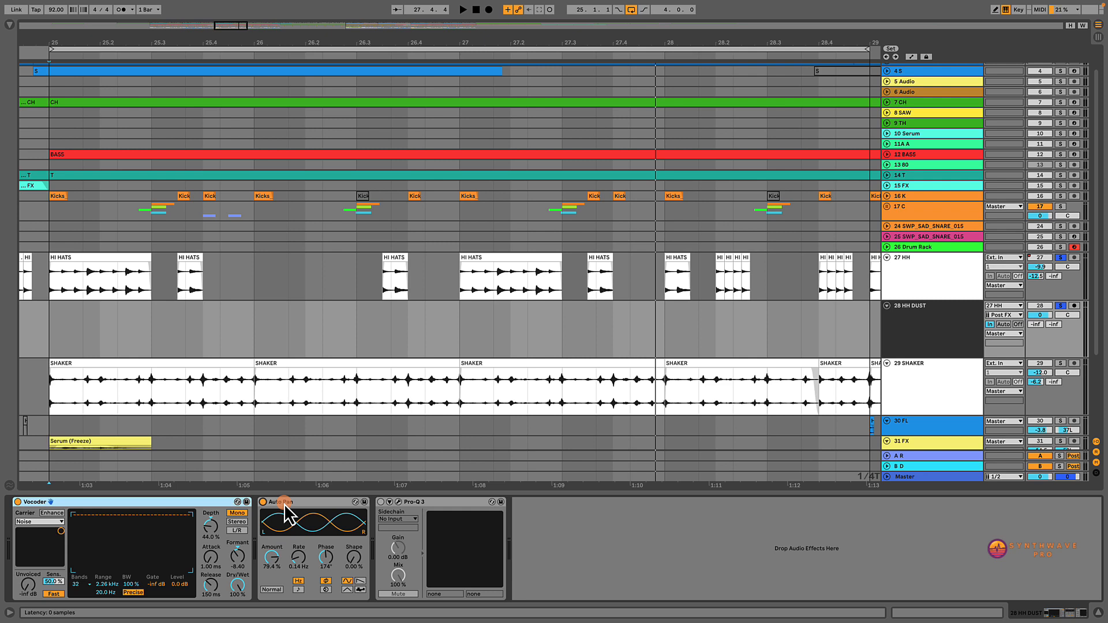
# Step: Re-enable Pro-Q 3 on HH DUST and inspect its EQ curve while HH and HH DUST play
pyautogui.click(399, 502)
pyautogui.press('space')
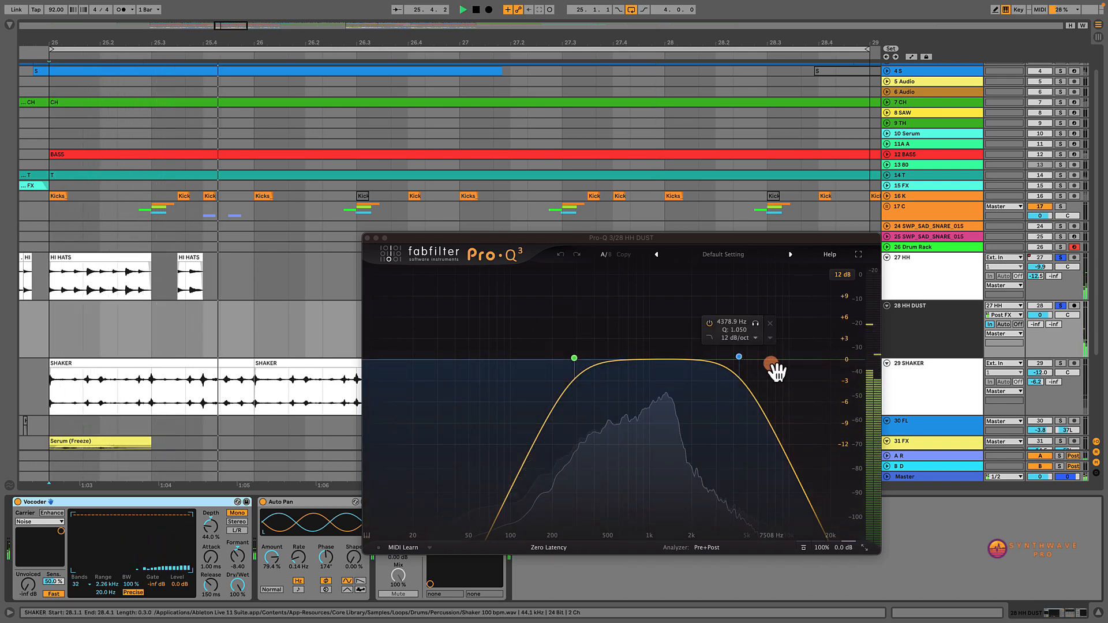
pyautogui.click(367, 238)
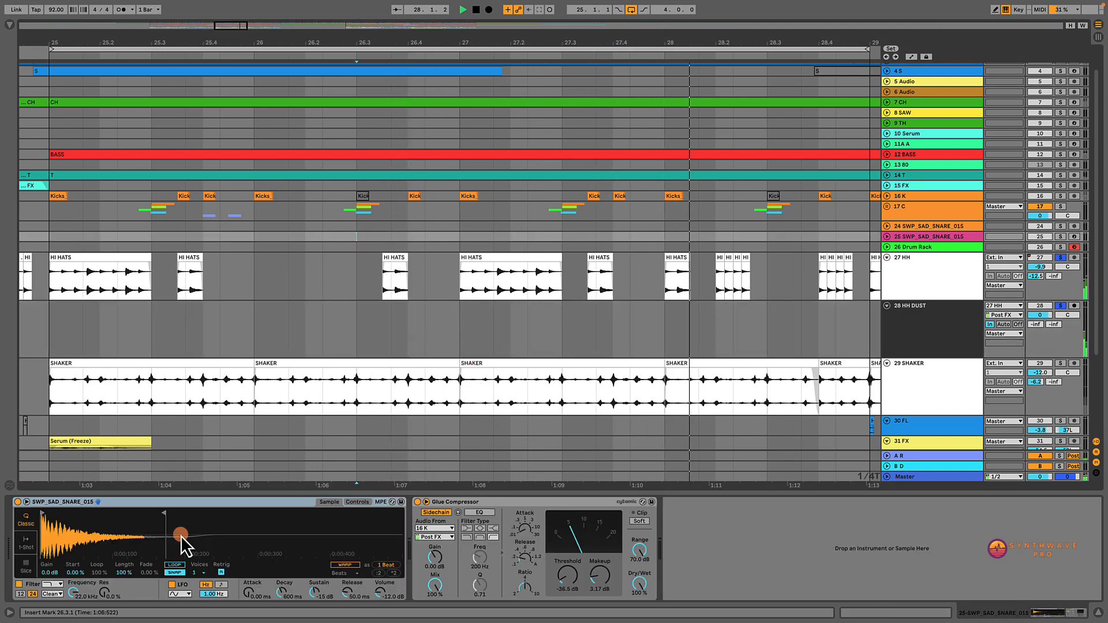
pyautogui.click(465, 342)
pyautogui.press('space')
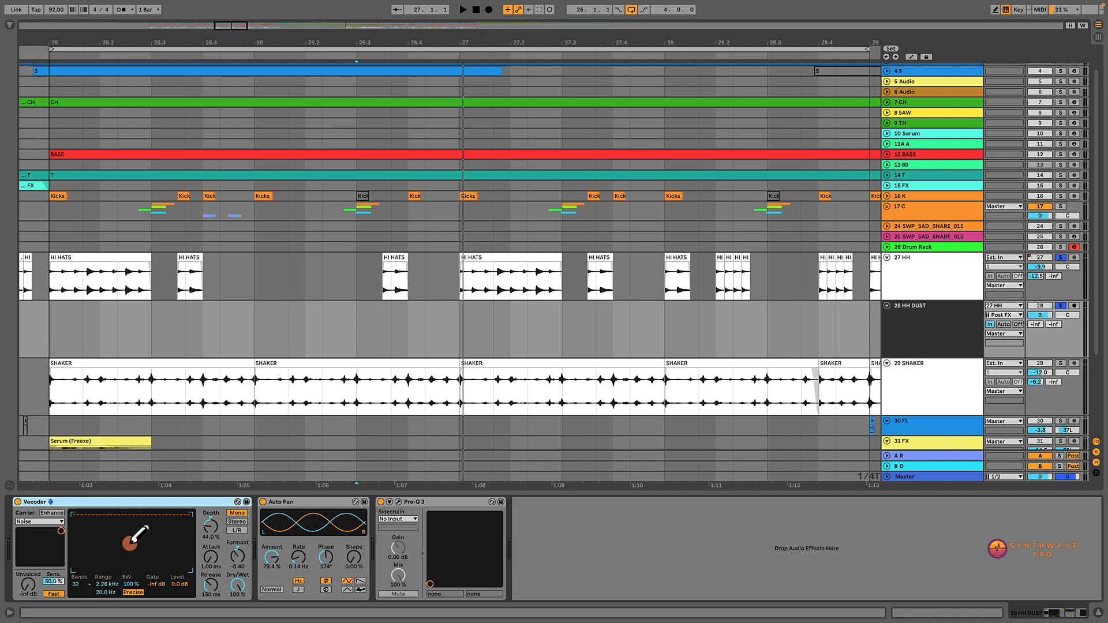
# Step: Clear the HH and HH DUST solos and lower the HH DUST track volume to -inf dB
pyautogui.scroll(-1, 942, 319)
pyautogui.click(942, 319)
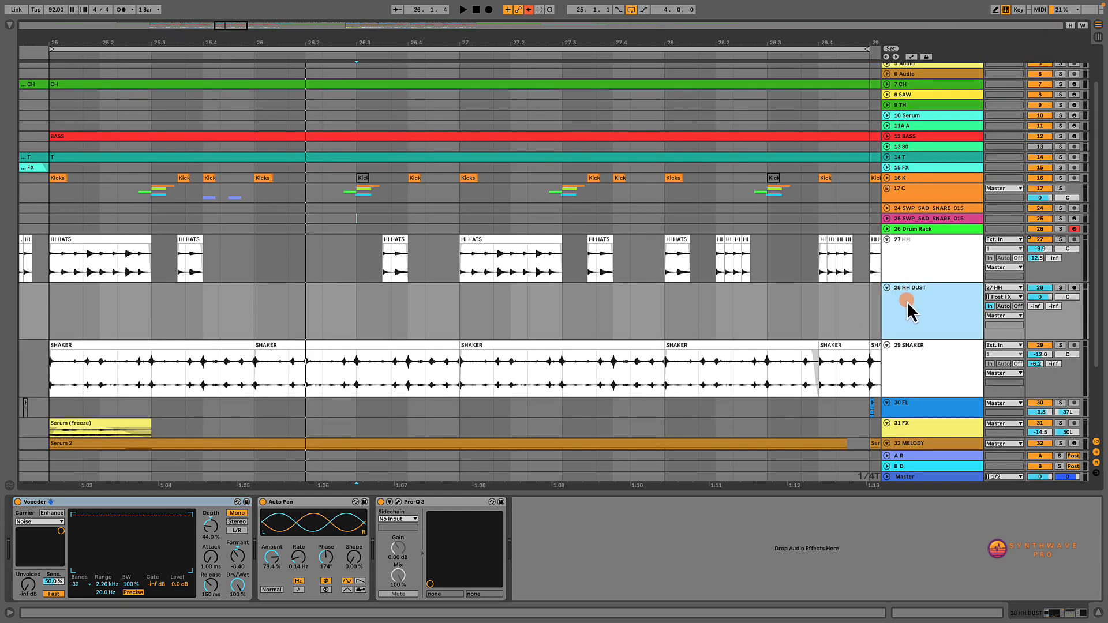
pyautogui.click(916, 178)
pyautogui.click(938, 311)
pyautogui.moveTo(1041, 297); pyautogui.dragTo(1046, 306)
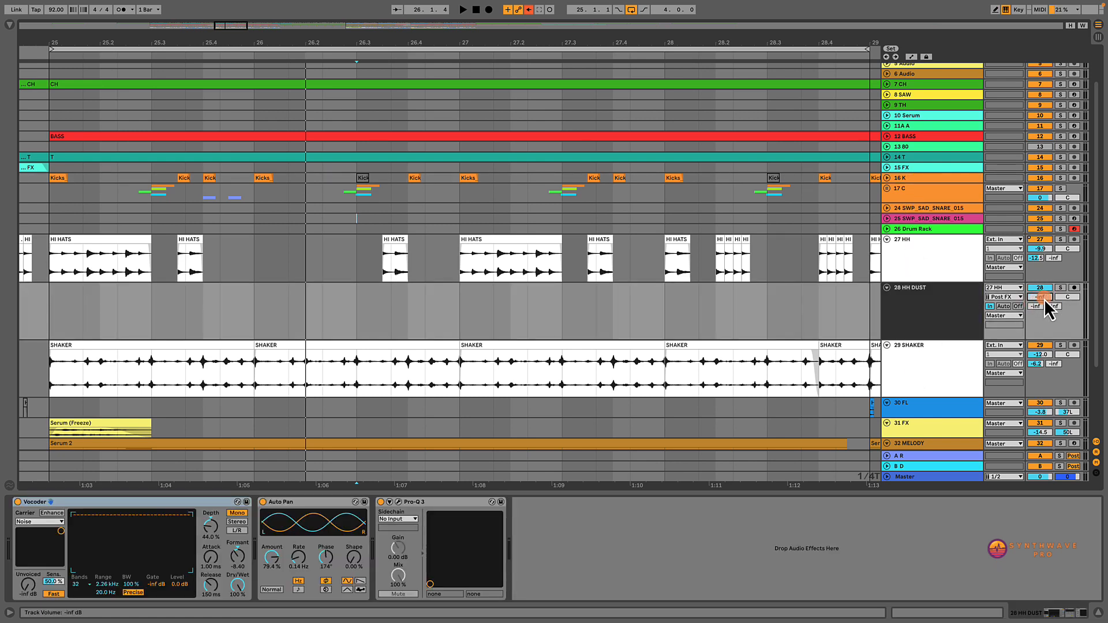
# Step: Solo all drum tracks from 16 K through 29 SHAKER together
pyautogui.click(934, 178)
pyautogui.keyDown('shift'); pyautogui.click(920, 372); pyautogui.keyUp('shift')
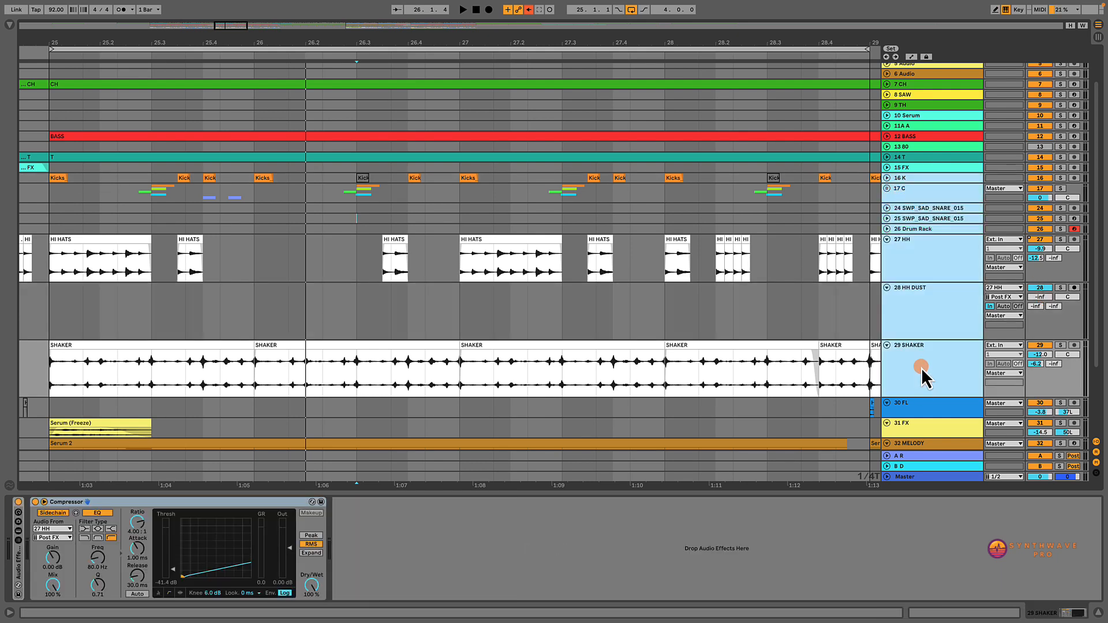
pyautogui.click(1061, 345)
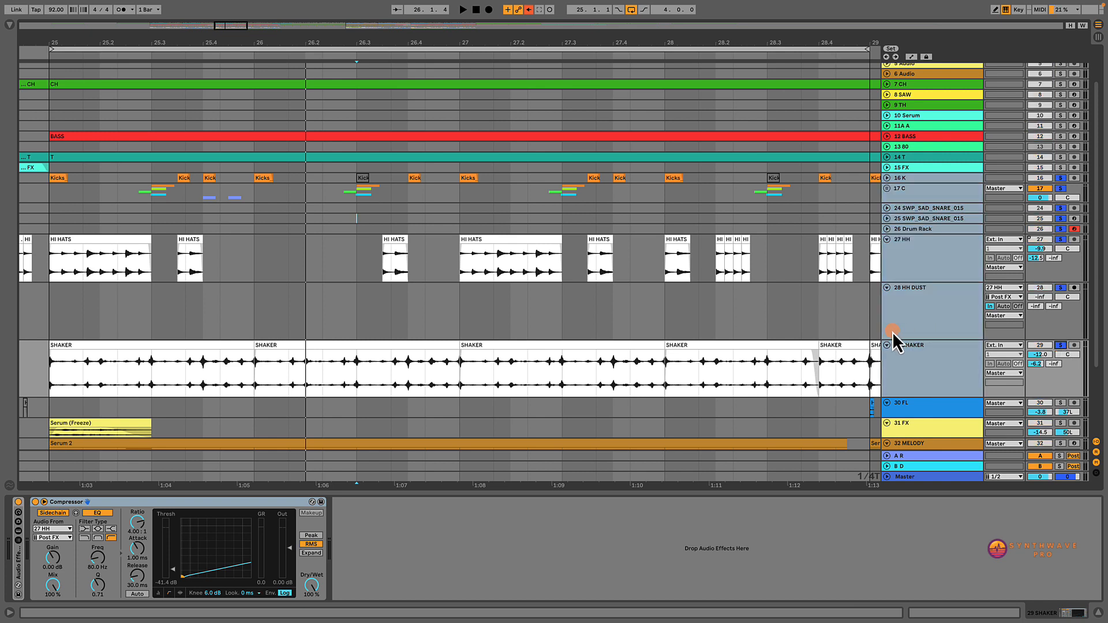
# Step: Audition the soloed drum tracks from bar 25 with HH DUST silenced, and select HH DUST during playback
pyautogui.click(203, 310)
pyautogui.press('space')
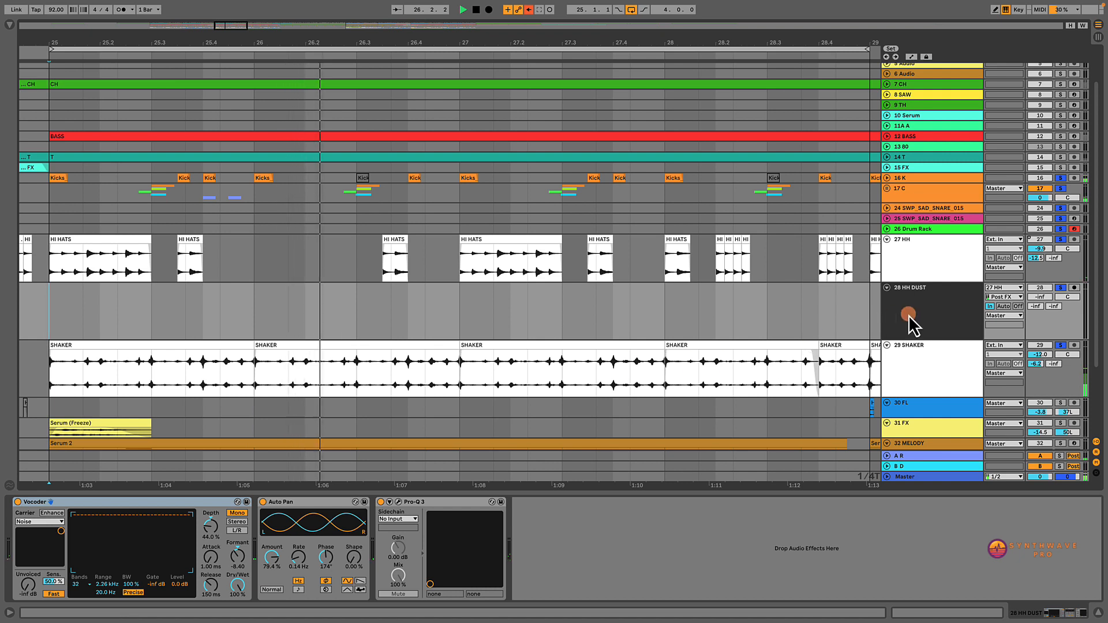
pyautogui.click(951, 311)
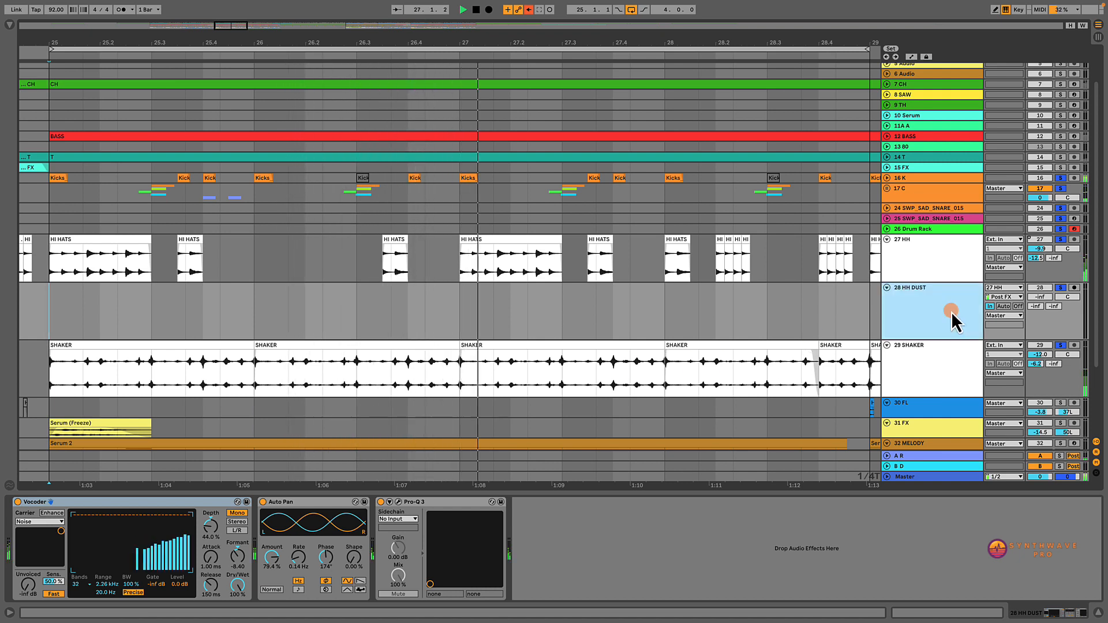
# Step: Reset the HH DUST track volume to 0 dB during playback and audition it within the drum mix
pyautogui.click(1049, 295)
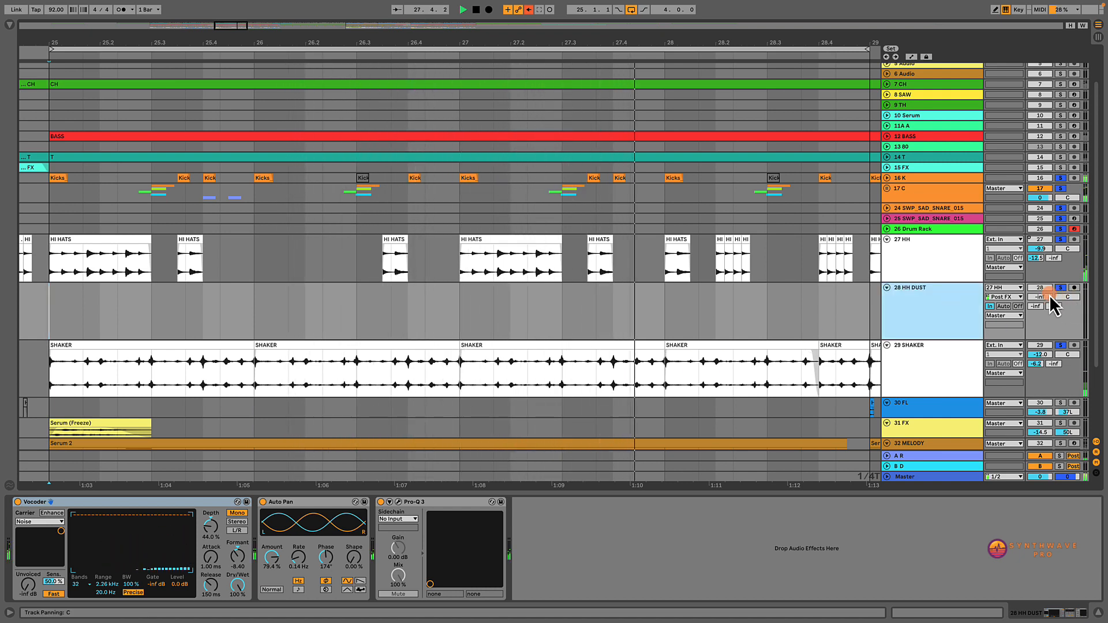
pyautogui.click(1028, 297)
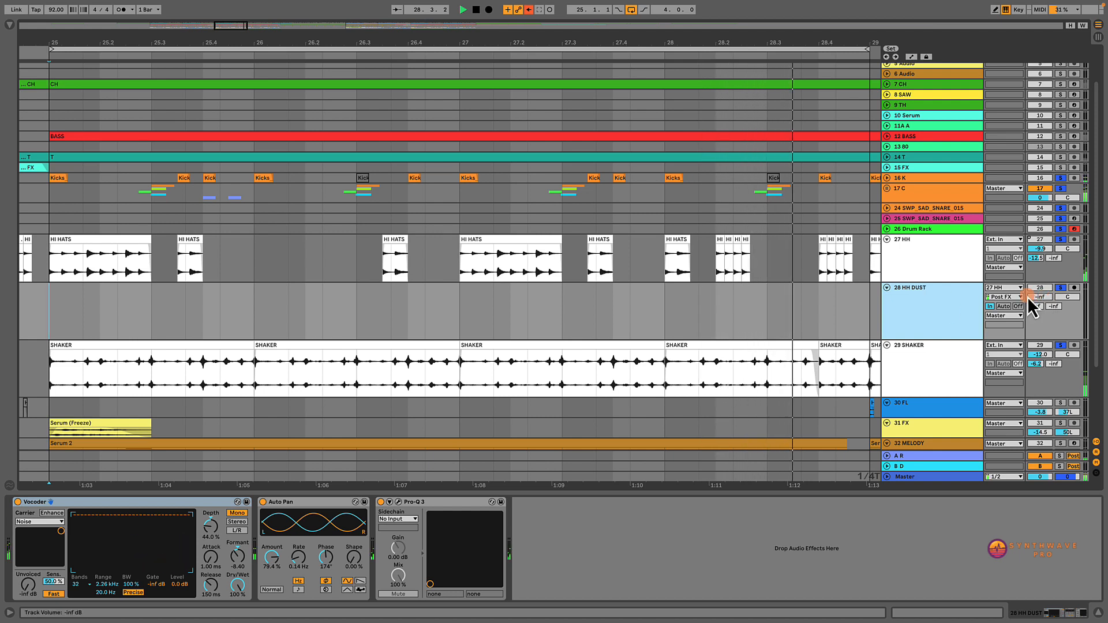
pyautogui.click(1044, 297)
pyautogui.press('Delete')
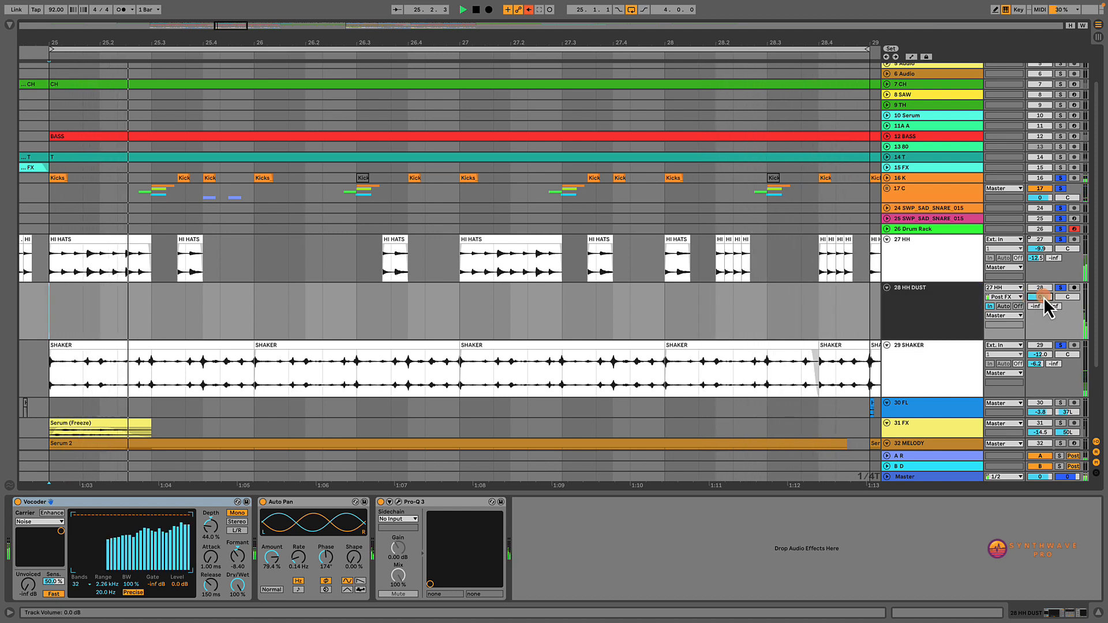
pyautogui.click(989, 306)
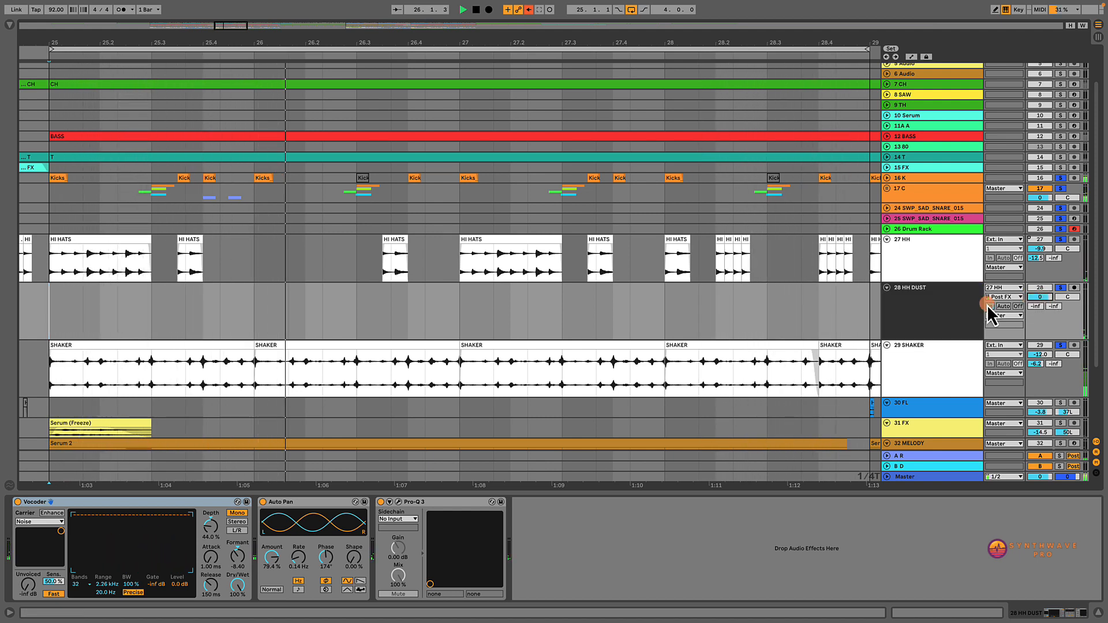
pyautogui.click(920, 304)
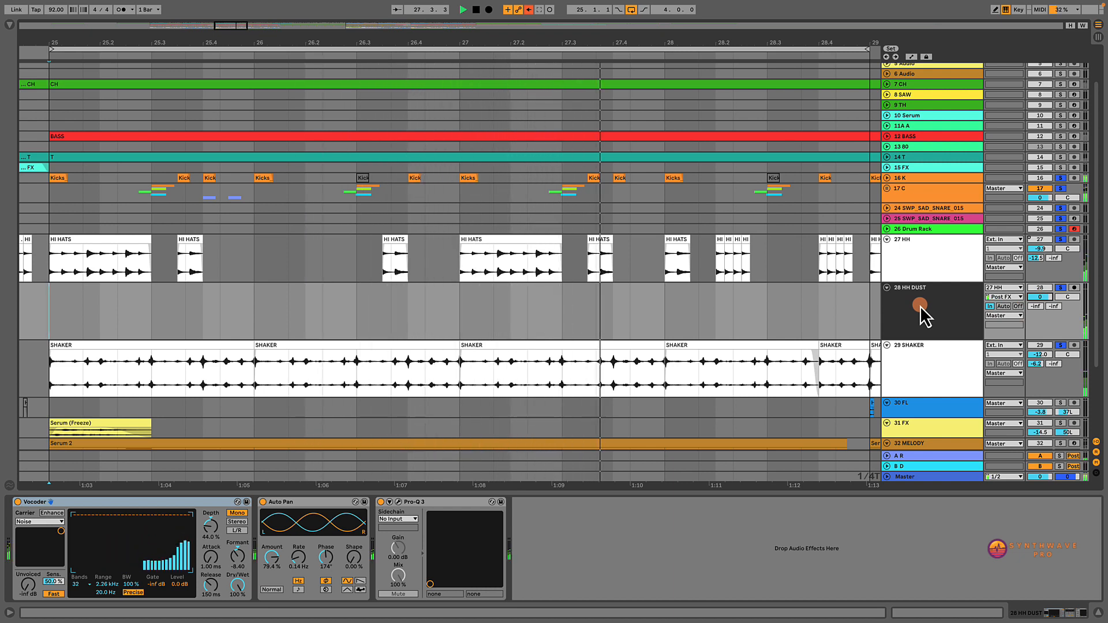
pyautogui.click(1046, 297)
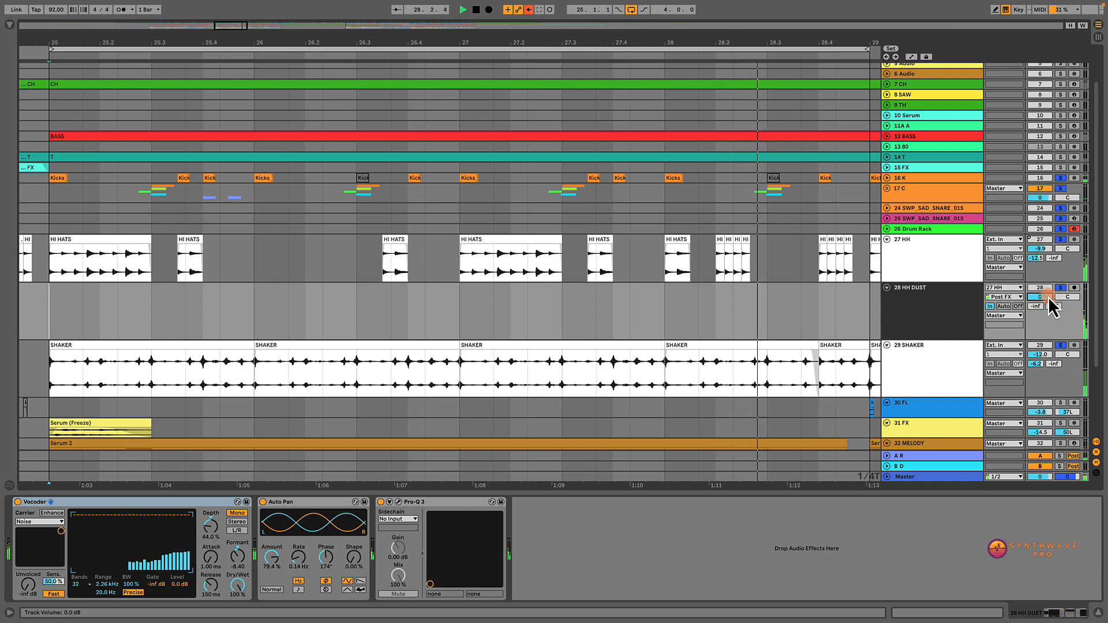
# Step: Clear the drum track solos and compare the full mix with the HH DUST track switched off and on during playback
pyautogui.click(1061, 288)
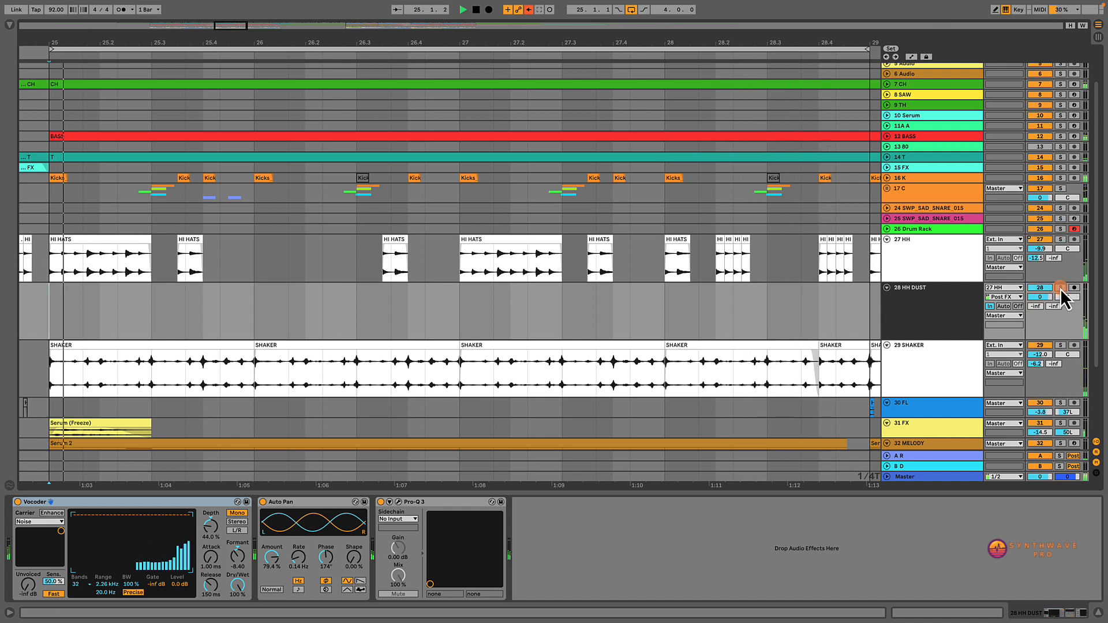
pyautogui.click(933, 312)
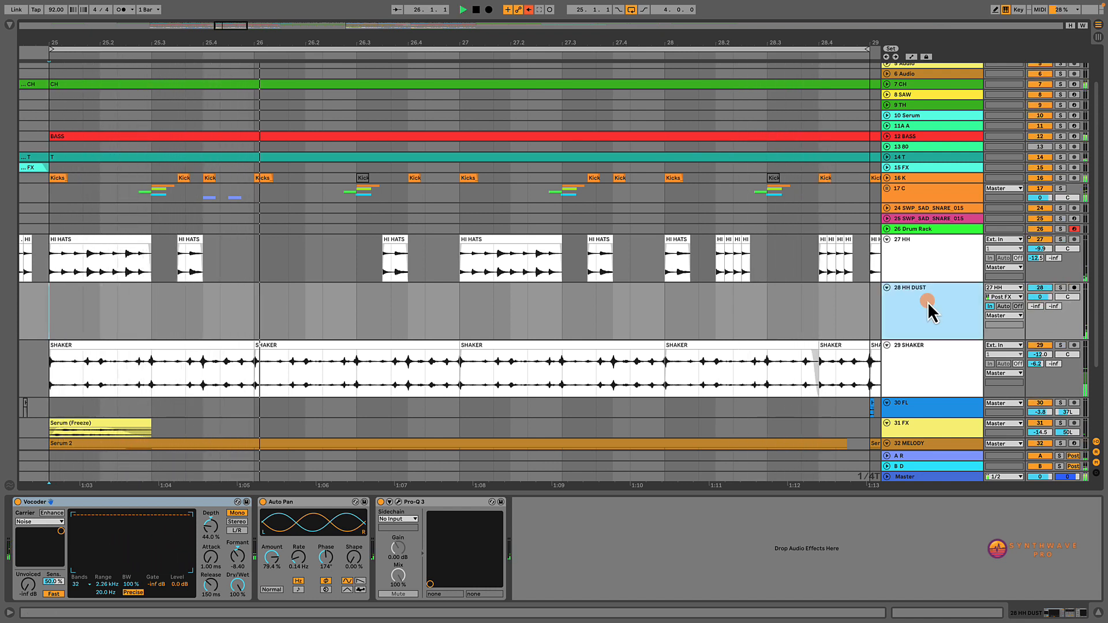
pyautogui.click(1044, 288)
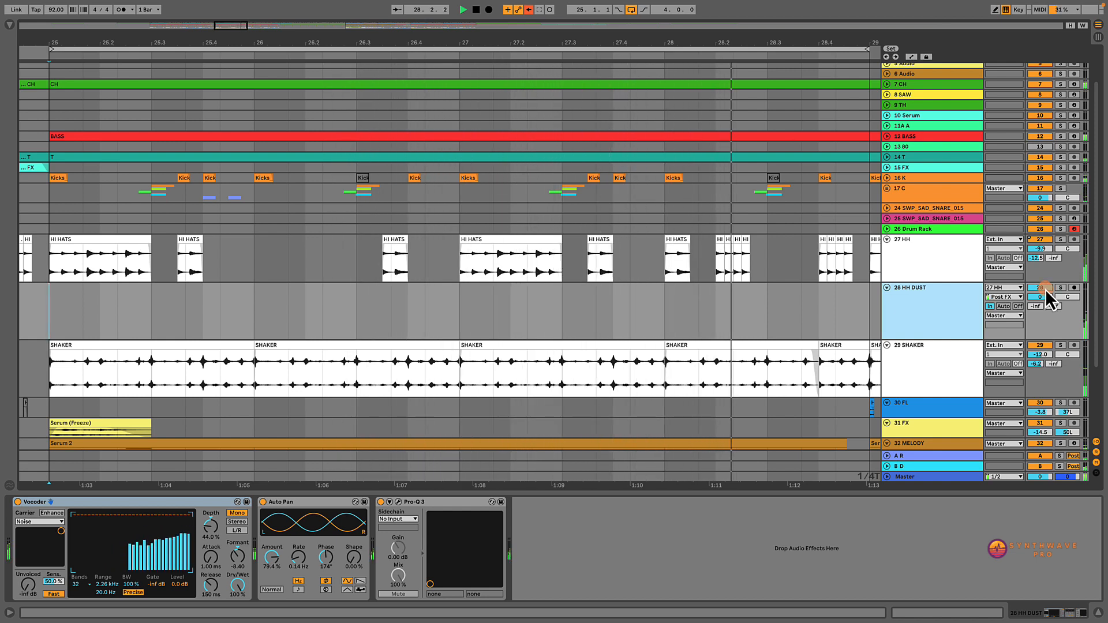
pyautogui.click(1045, 288)
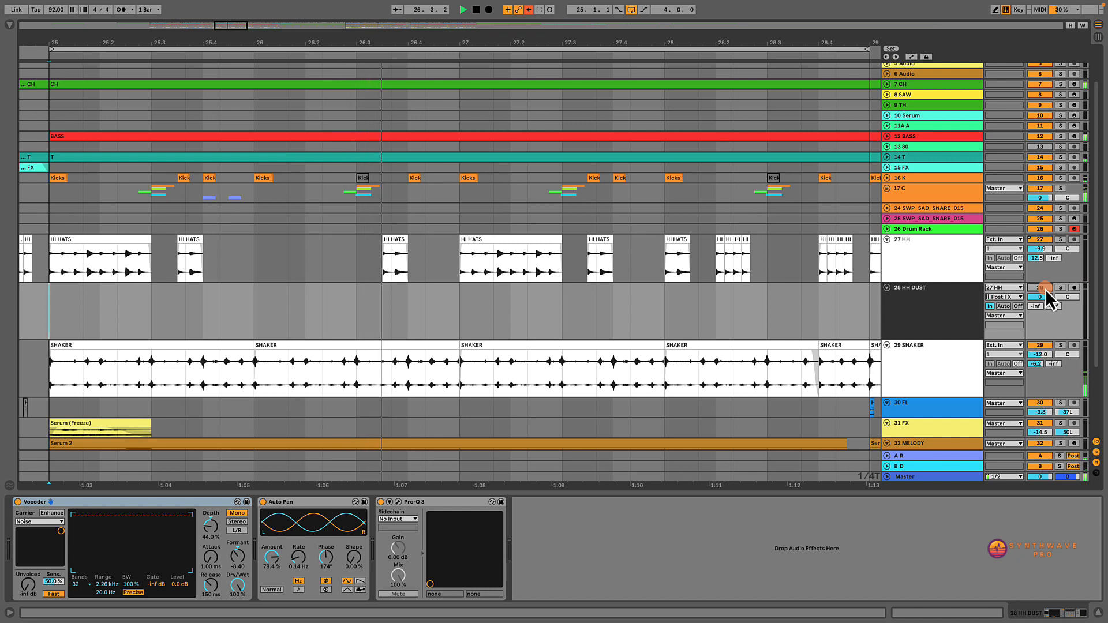
pyautogui.click(1045, 288)
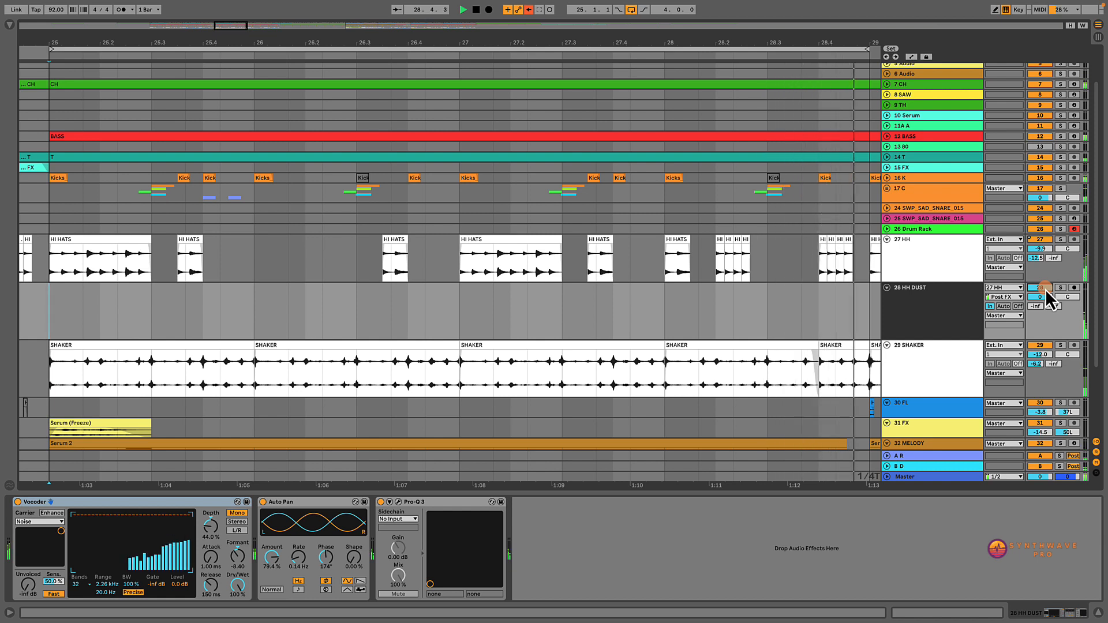
pyautogui.press('space')
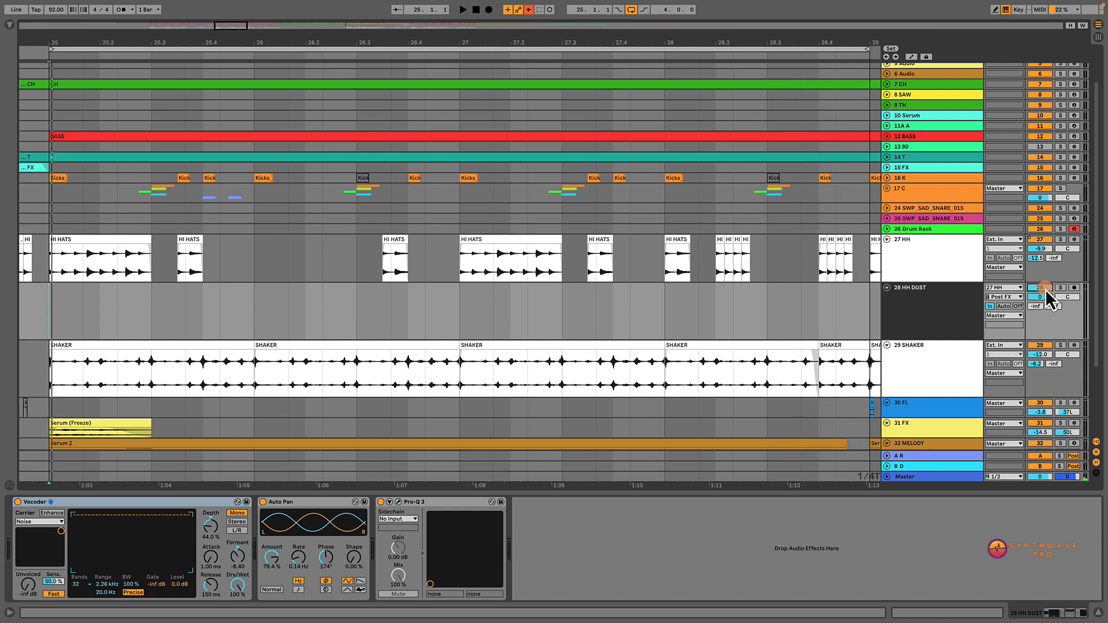
# Step: Solo the HH track and audition the start of the HI HATS clip at bar 25 in short repeated bursts
pyautogui.click(1061, 239)
pyautogui.moveTo(50, 44); pyautogui.dragTo(55, 45)
pyautogui.click(130, 249)
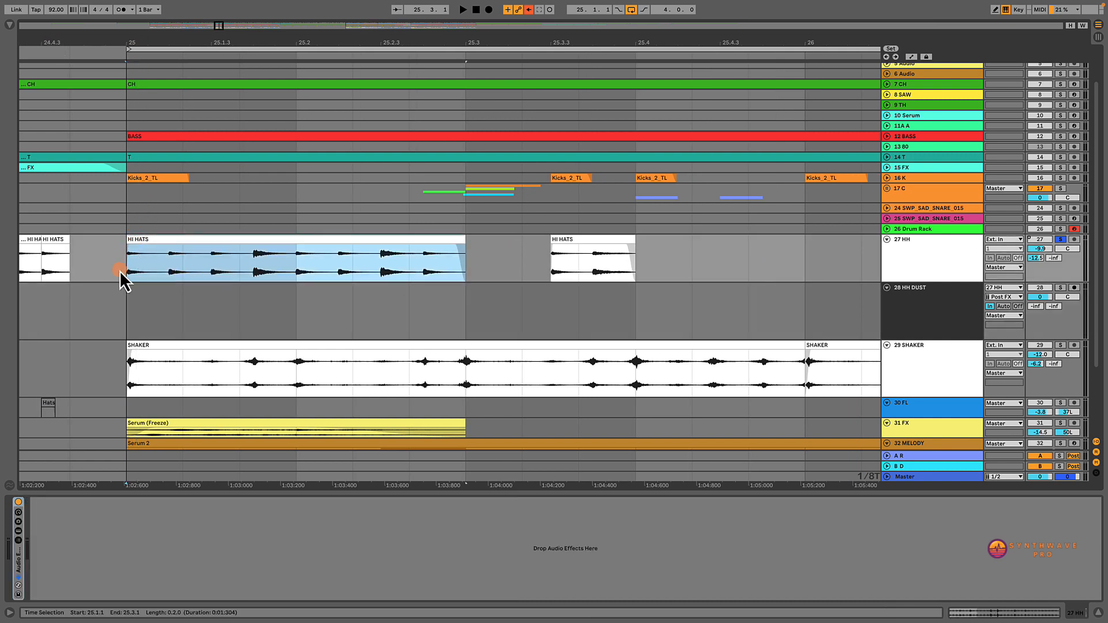
pyautogui.click(141, 240)
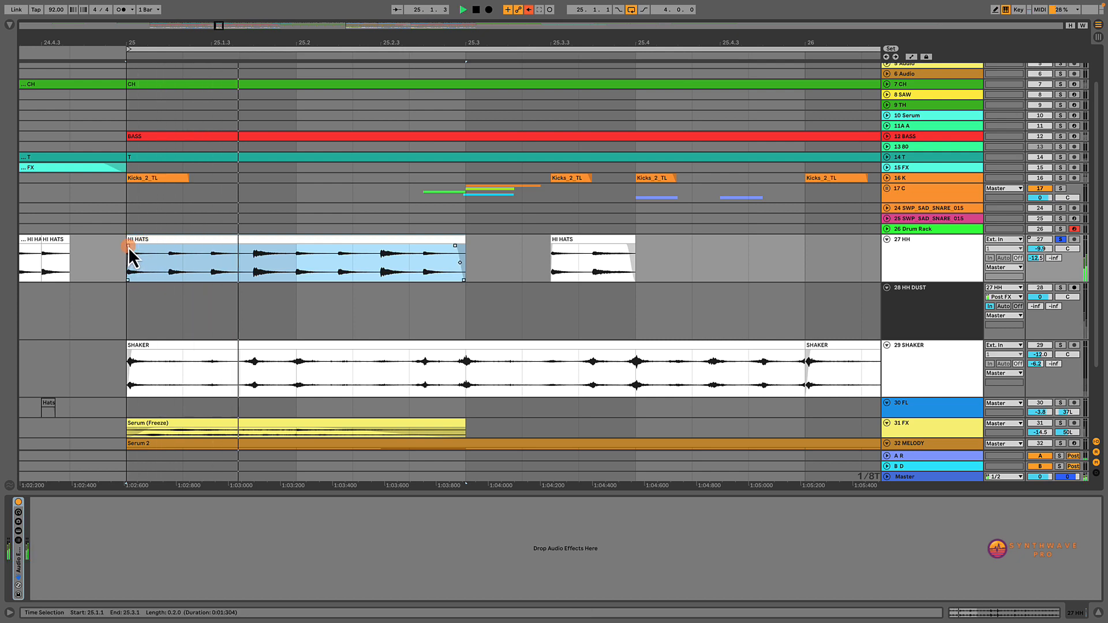
pyautogui.press('space')
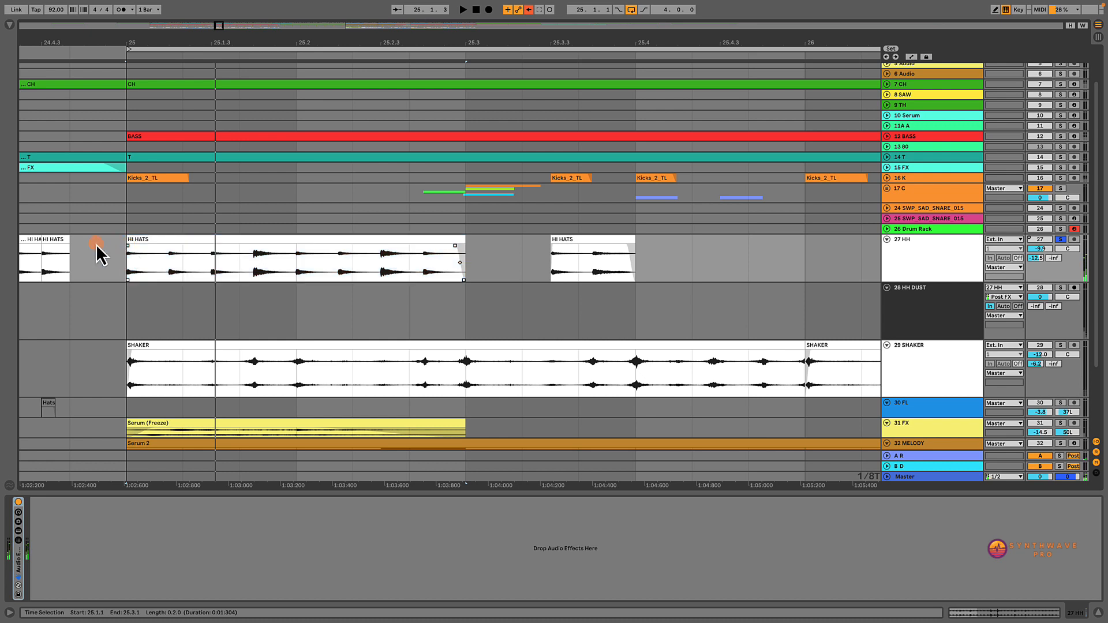
pyautogui.press('space')
pyautogui.press('space')
pyautogui.press('space')
pyautogui.press('space')
pyautogui.press('space')
pyautogui.press('space')
pyautogui.press('space')
pyautogui.press('space')
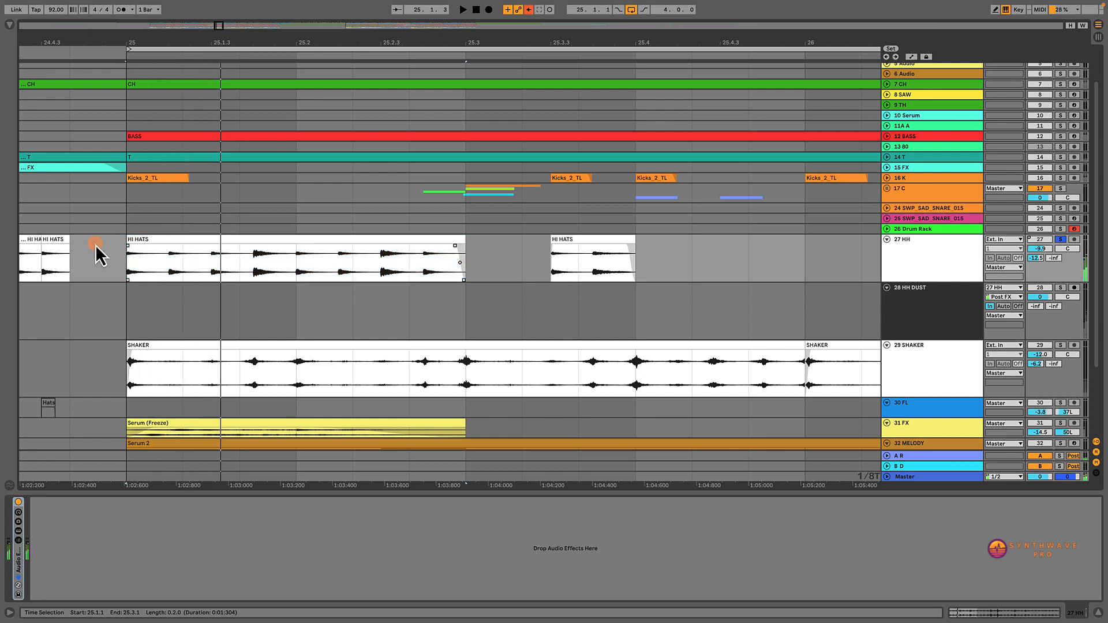
# Step: Try shortening the fade-out of the HI HATS clip at bar 25 and audition its ending from 25.2.3
pyautogui.click(408, 261)
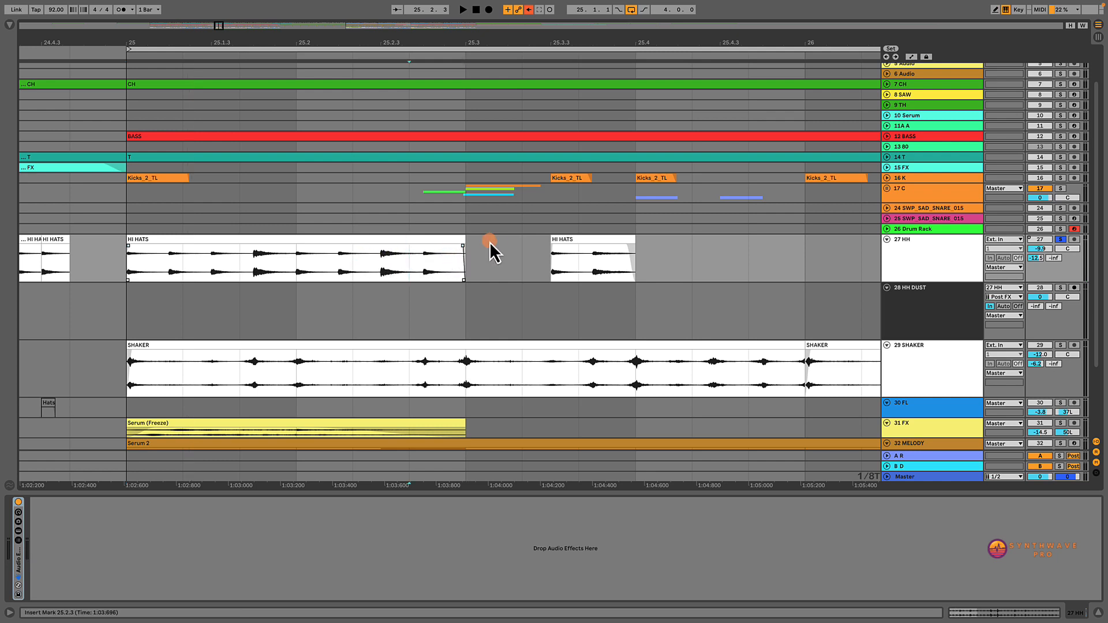
pyautogui.press('space')
pyautogui.press('space')
pyautogui.press('space')
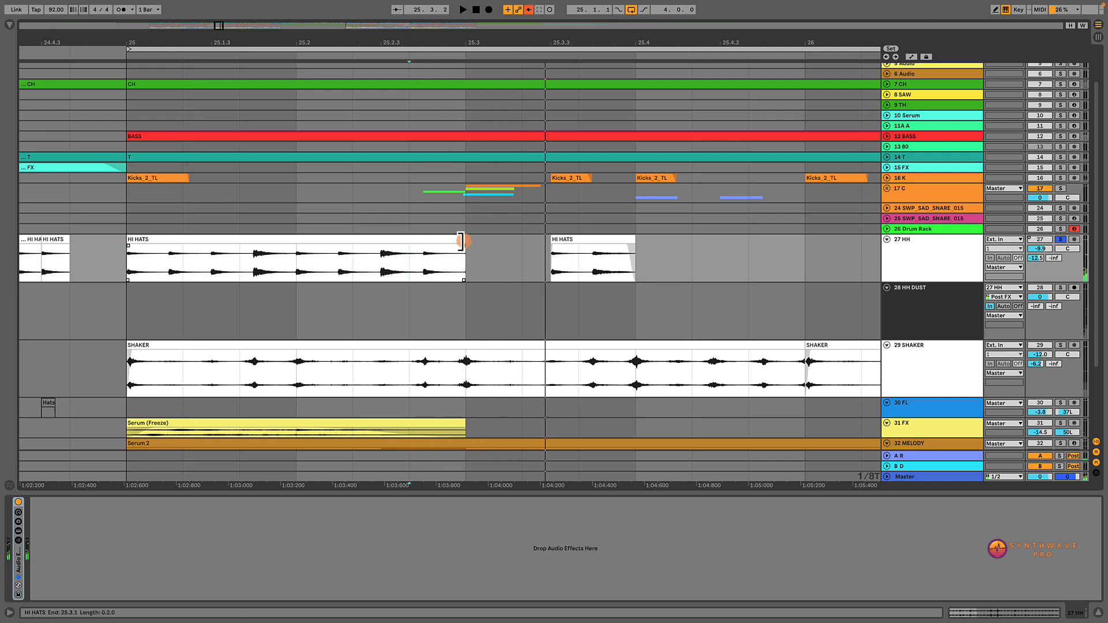
# Step: Try extending the HI HATS clip's end slightly past 25.3, audition it from 25.2.3, and undo the clip edits
pyautogui.moveTo(464, 241); pyautogui.dragTo(468, 241)
pyautogui.click(394, 254)
pyautogui.press('space')
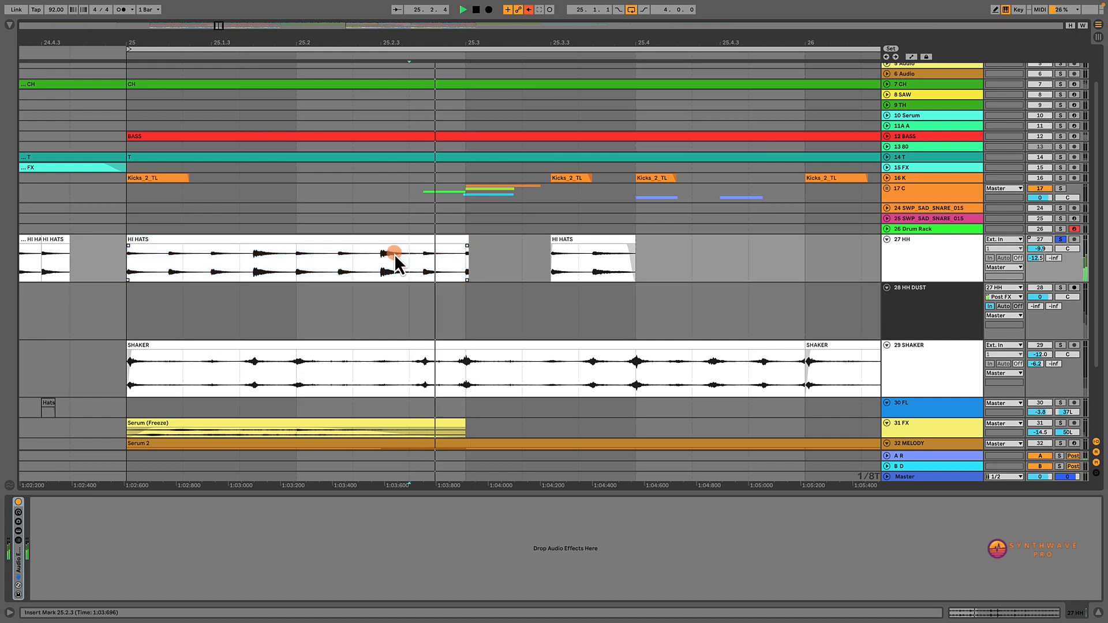
pyautogui.press('space')
pyautogui.press('space')
pyautogui.press('space')
pyautogui.press('space')
pyautogui.press('space')
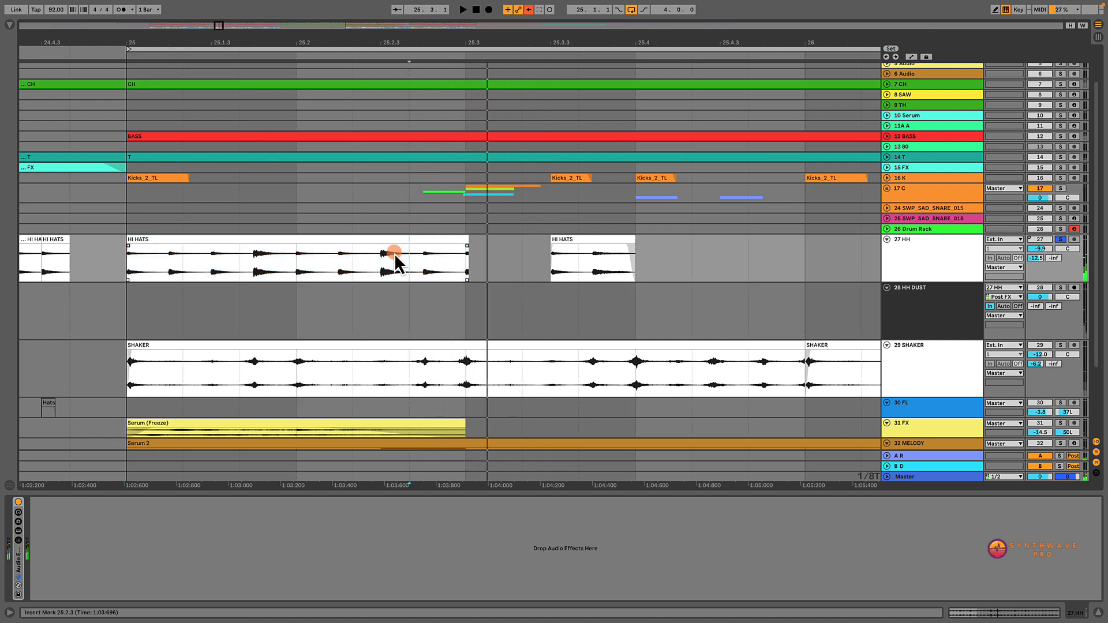
pyautogui.hotkey('ctrl', 'z')
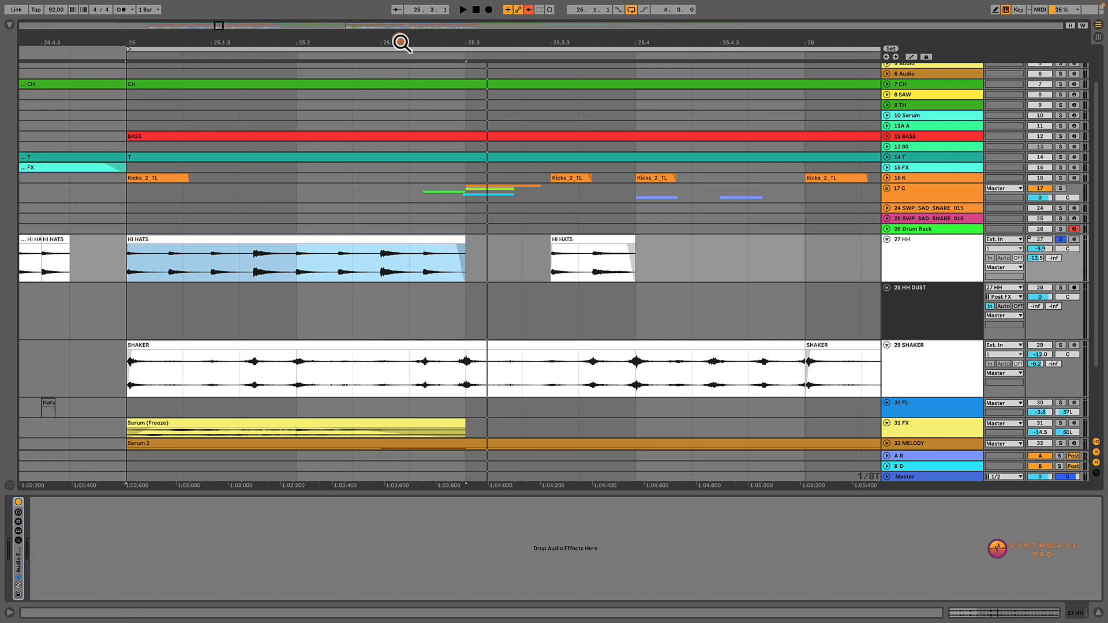
# Step: Play the full mix from bar 25 with HH DUST selected and the HH solo cleared, and re-enable the overridden automation
pyautogui.moveTo(400, 42); pyautogui.dragTo(477, 32)
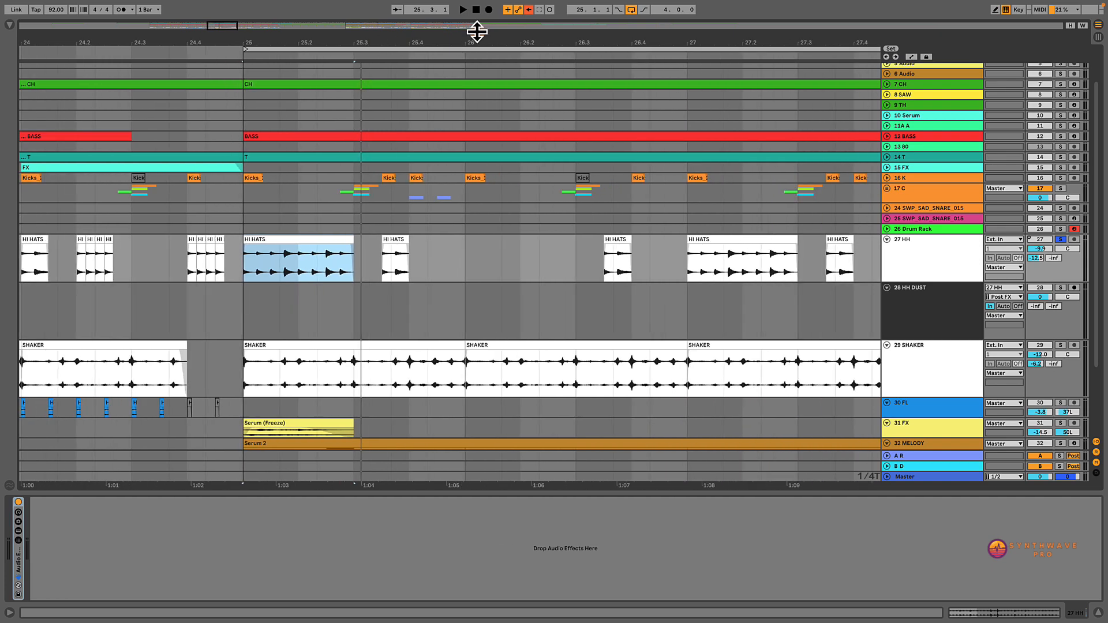
pyautogui.click(528, 11)
pyautogui.click(927, 309)
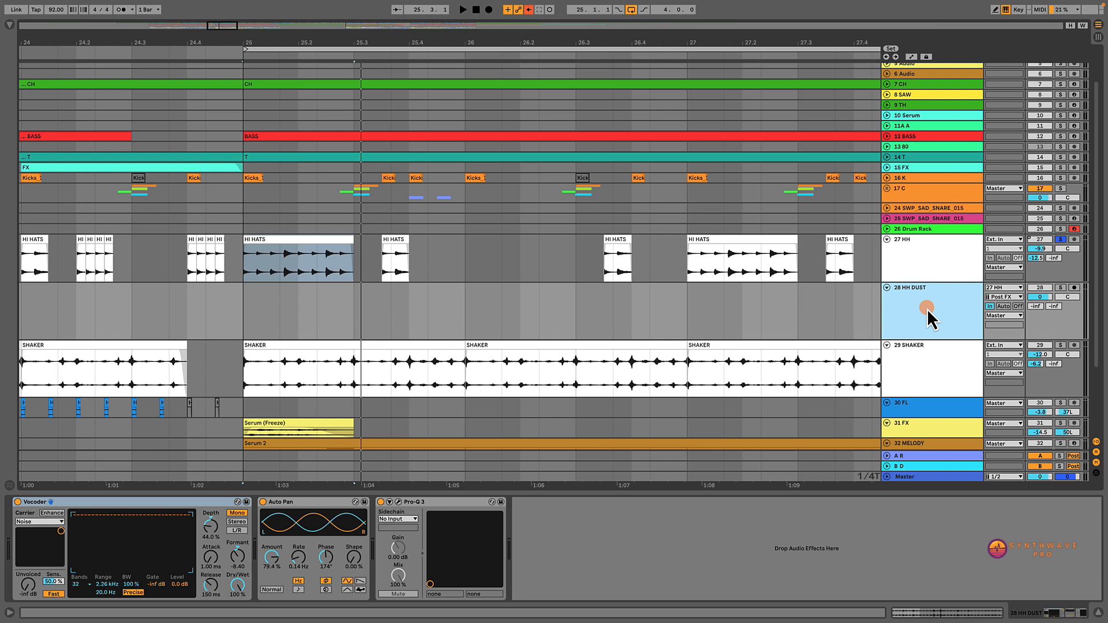
pyautogui.click(1060, 239)
pyautogui.press('space')
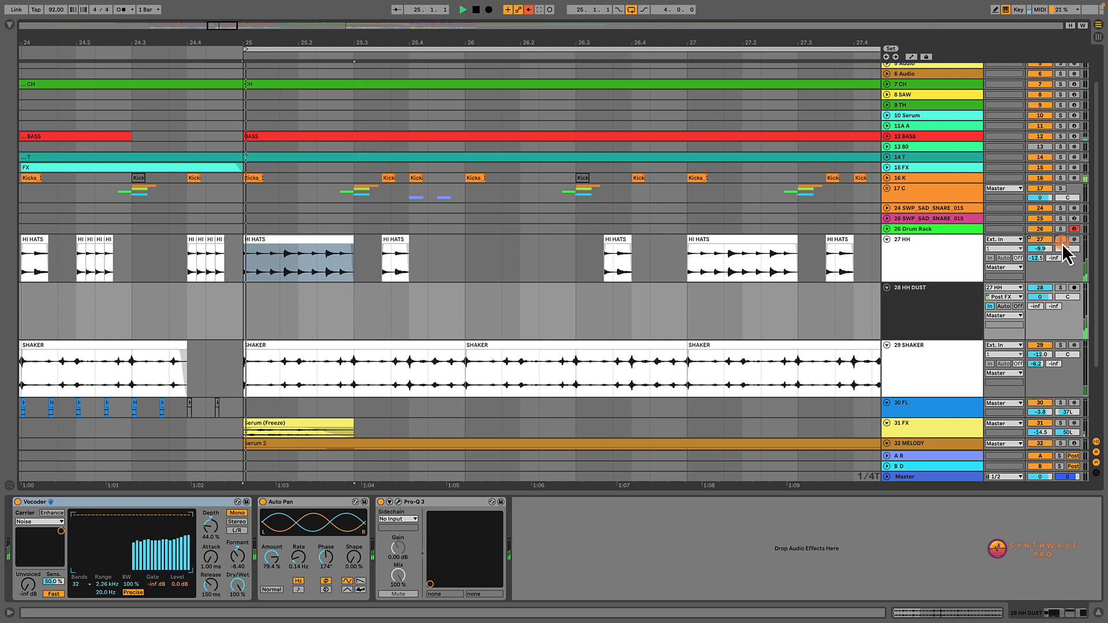
pyautogui.click(530, 10)
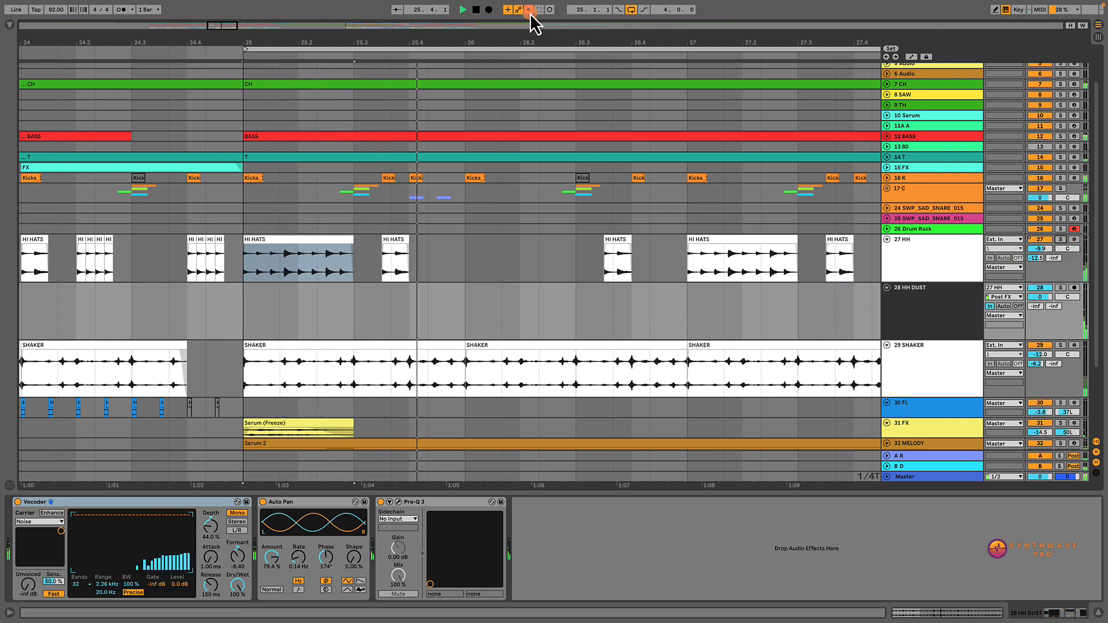
# Step: Select the HH track from 25.1.1 to 33.1.1 and loop those 8 bars during playback
pyautogui.moveTo(537, 40); pyautogui.dragTo(830, 78)
pyautogui.click(806, 269)
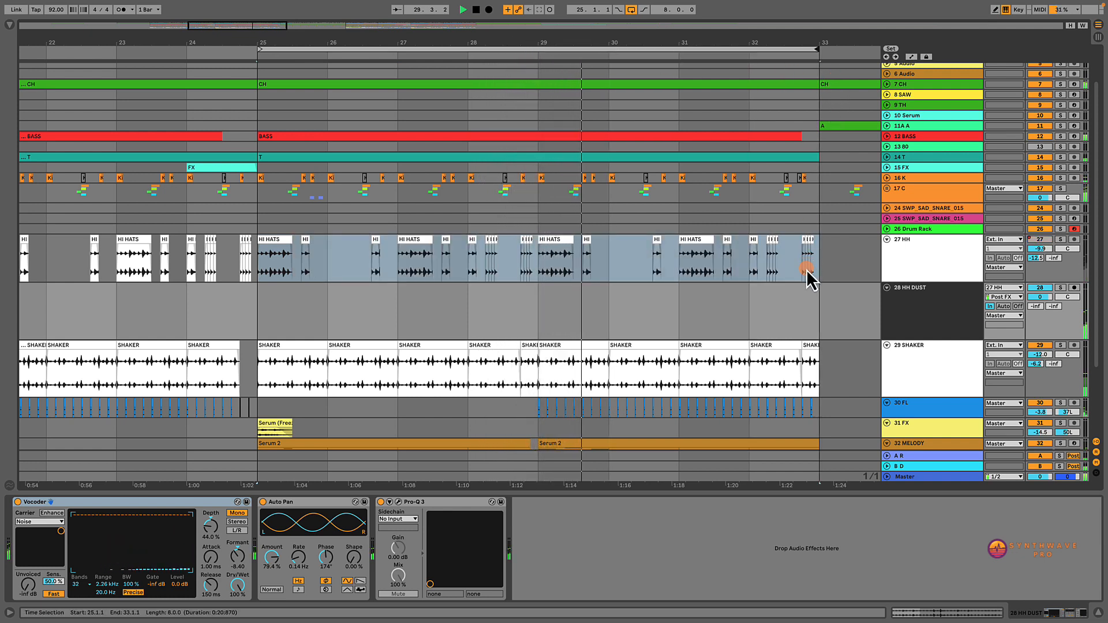